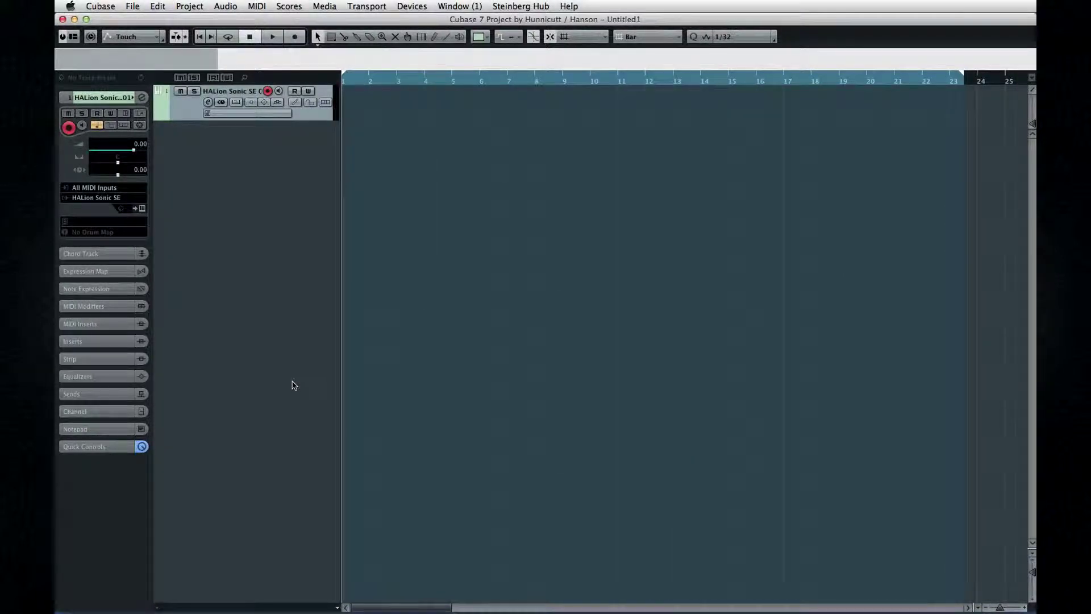
- Load the 60s Drawbars Organ preset into the track's HALion Sonic SE instrument and close the instrument window
click(142, 209)
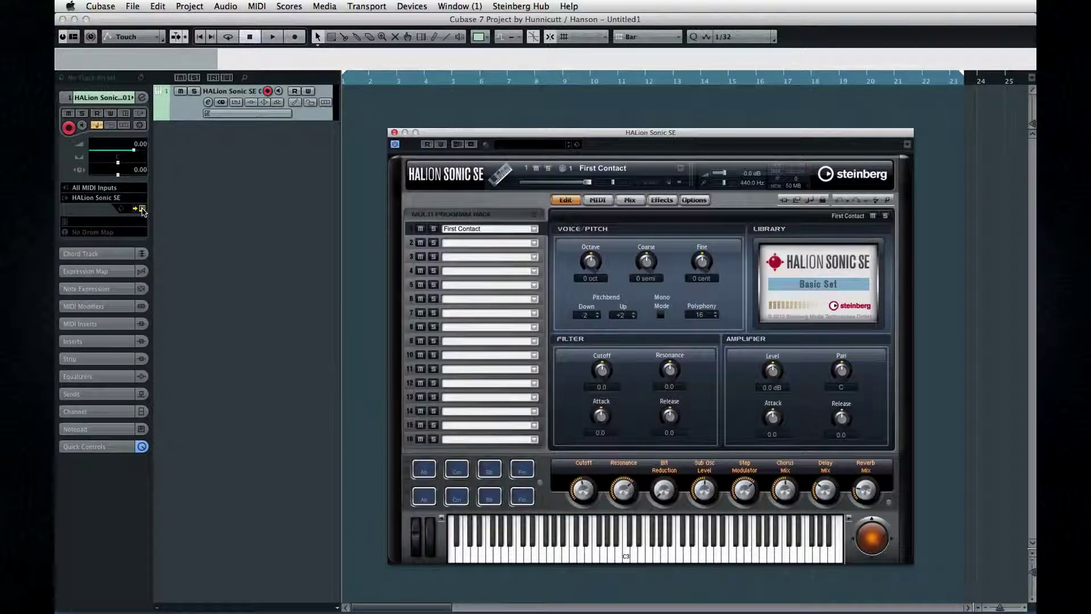
click(521, 146)
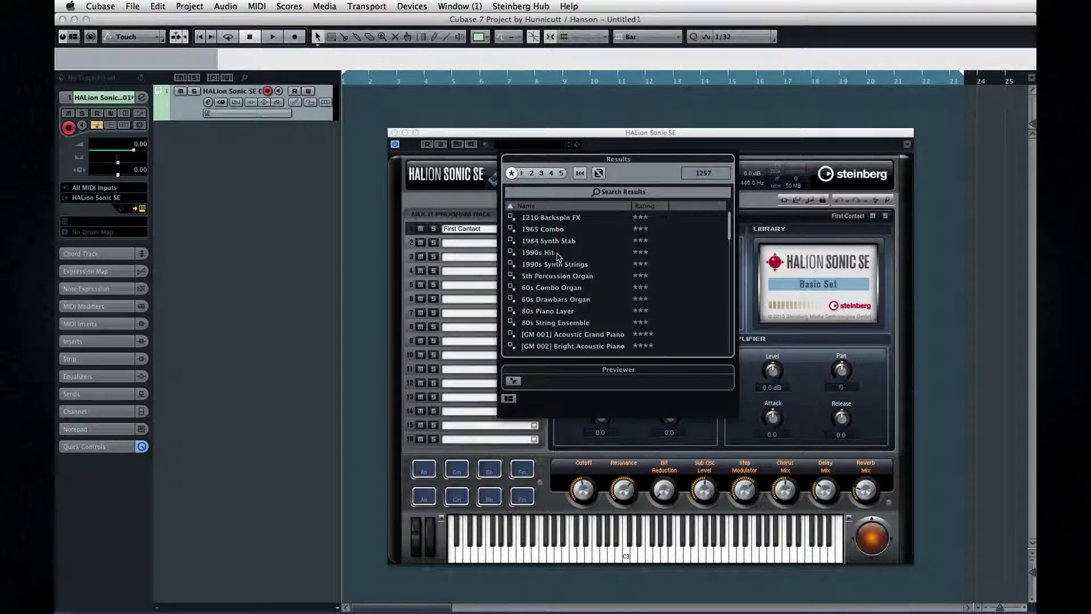
click(576, 302)
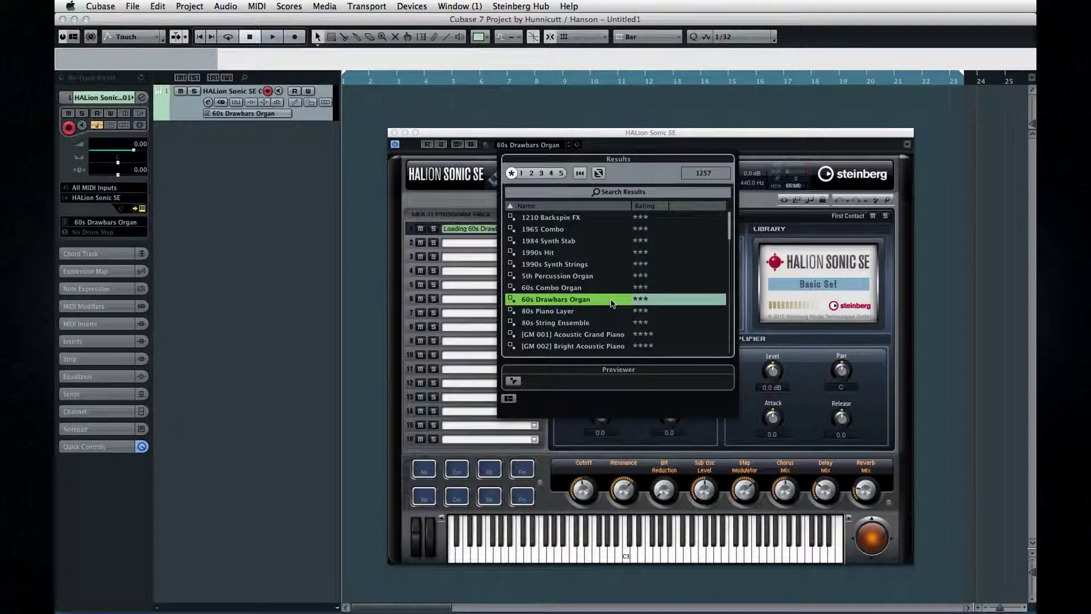
double_click(612, 303)
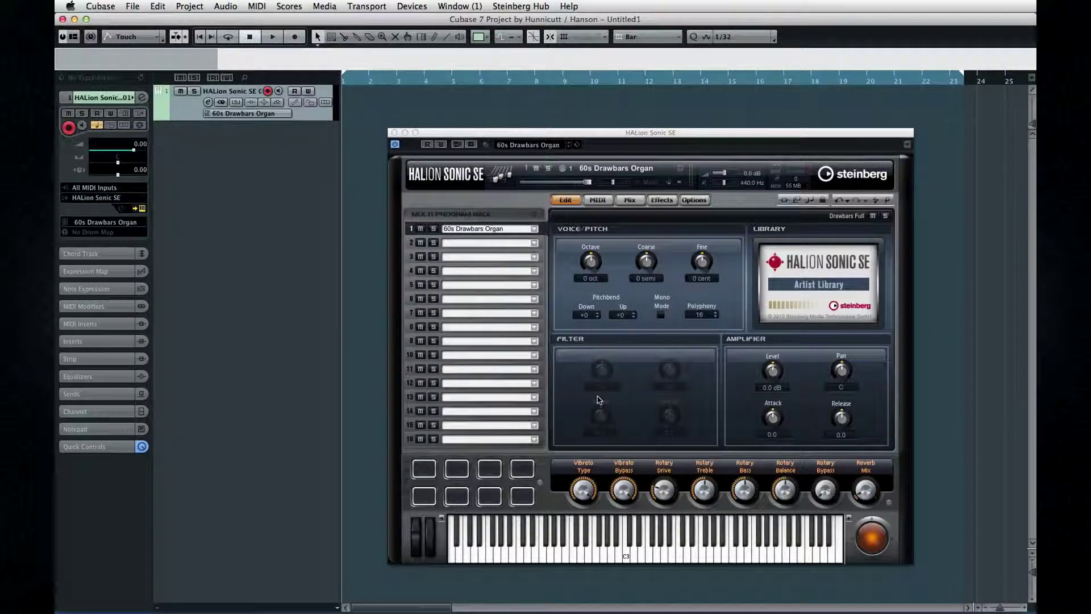
click(394, 133)
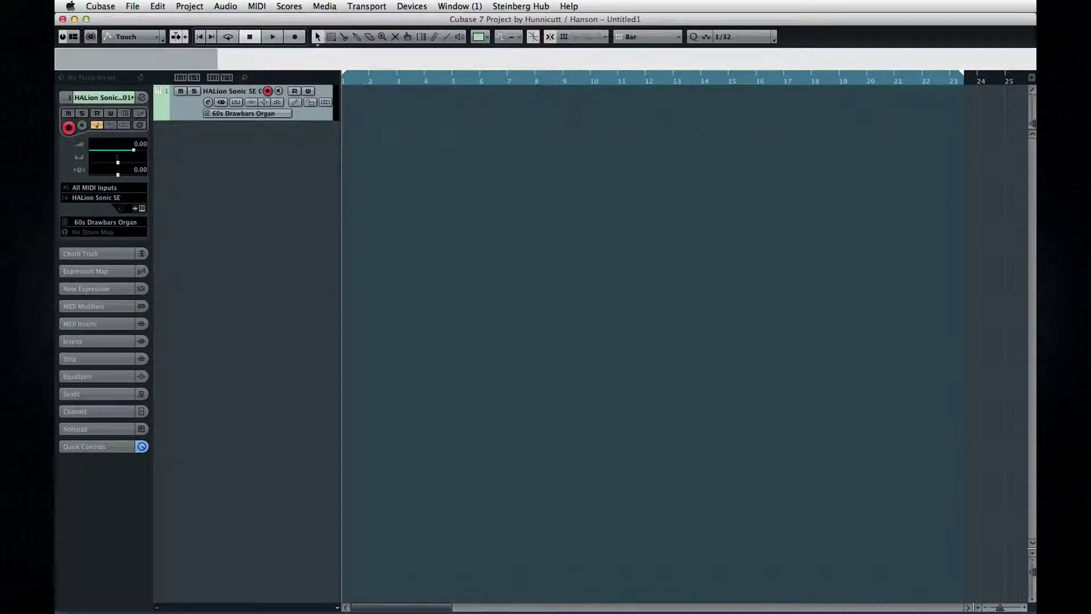
- Open MediaBay, reset its search filter to show only Track Presets, and widen the window
click(333, 5)
click(337, 38)
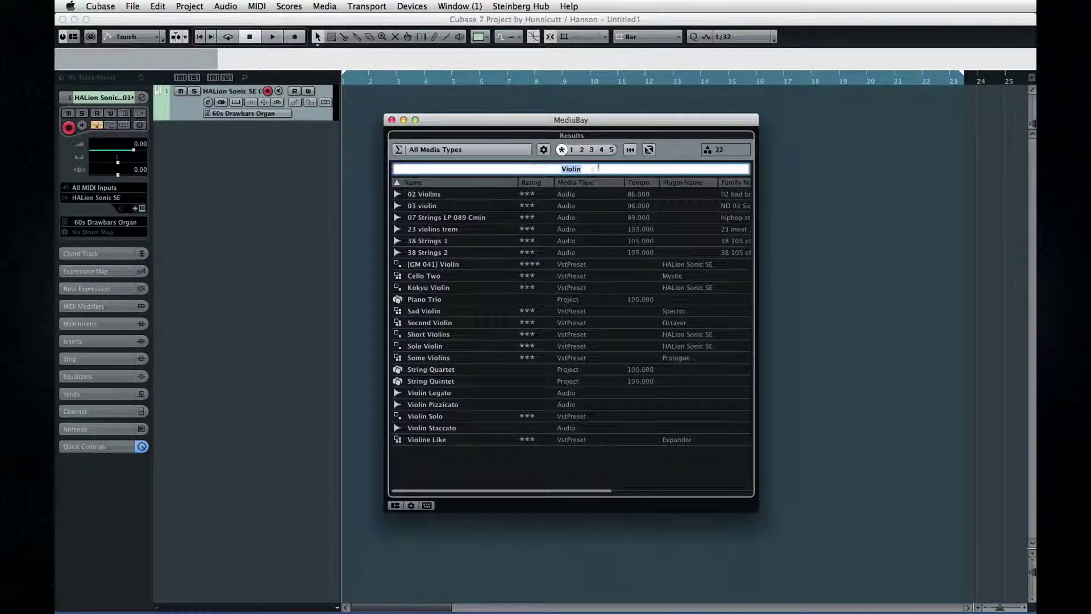
click(633, 150)
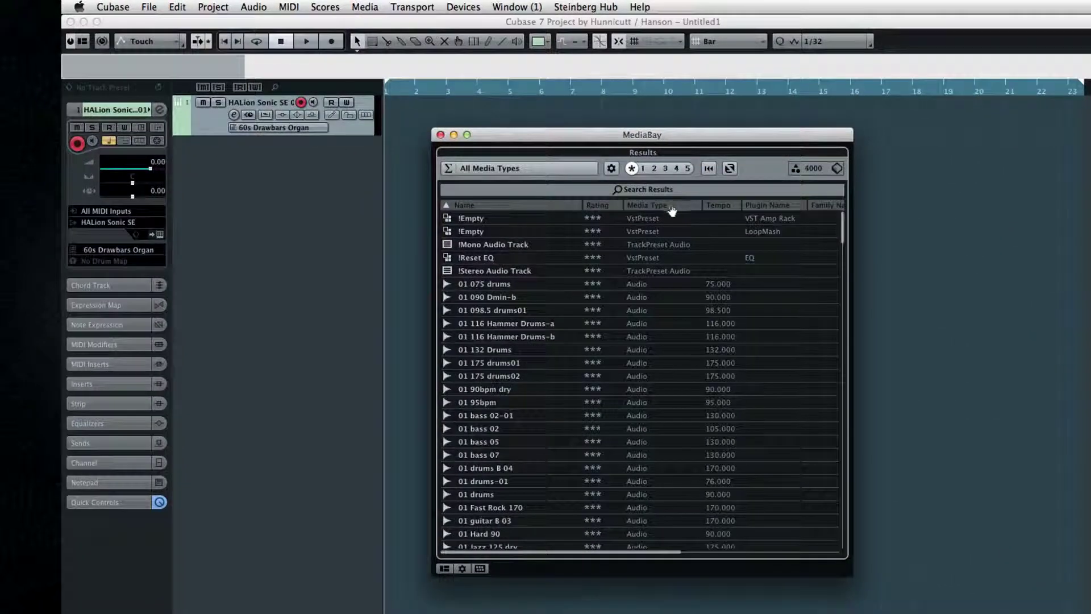
click(493, 168)
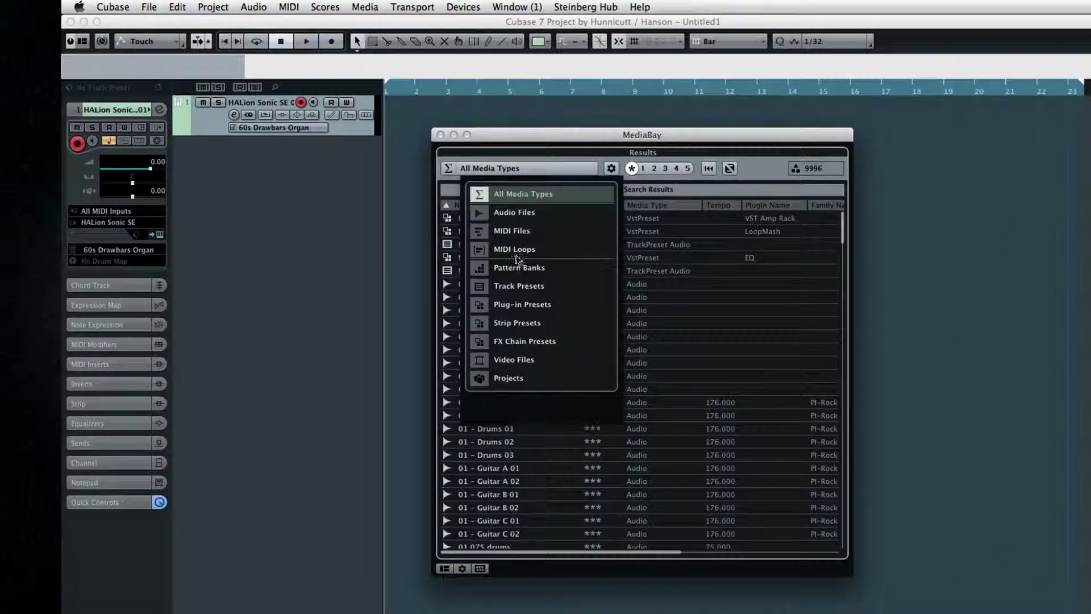
click(555, 287)
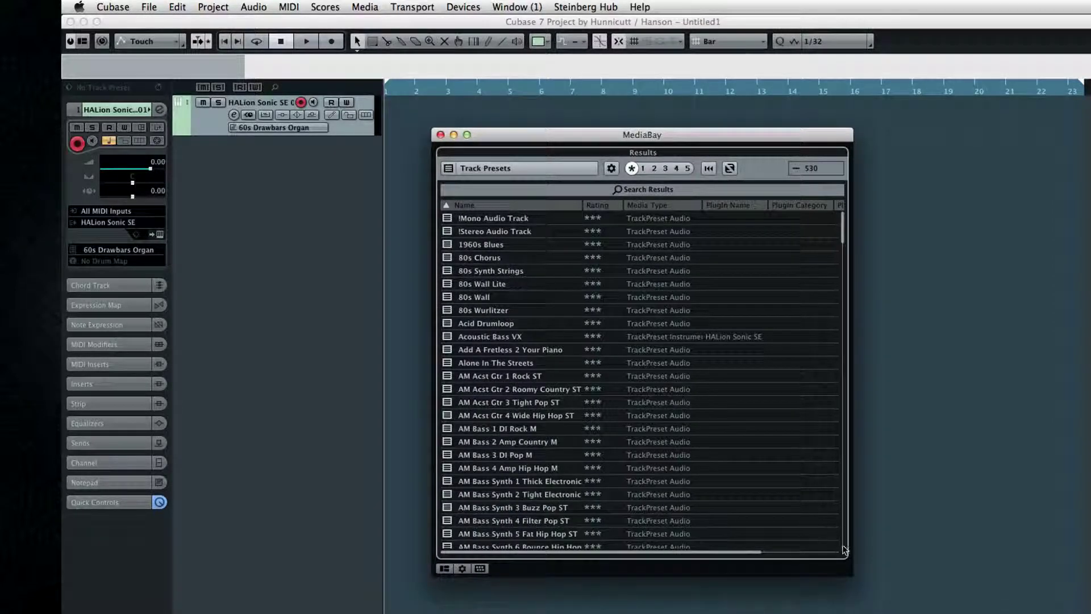
drag(850, 567, 1014, 538)
- Browse the track presets in MediaBay to examine the available drum, guitar, vocal and instrument sounds
scroll(528, 370, down, 5)
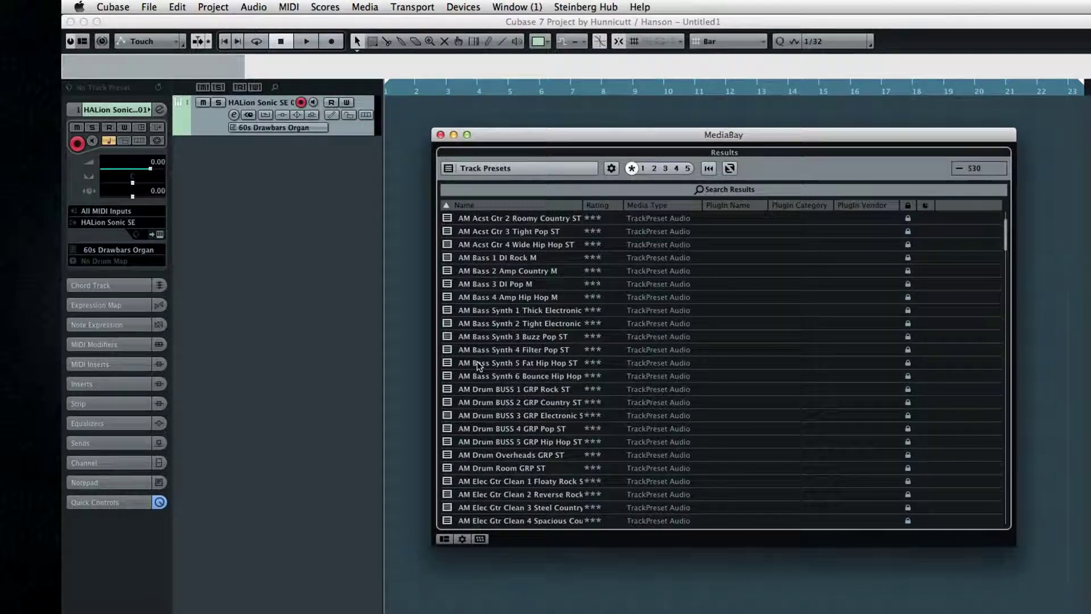
click(473, 363)
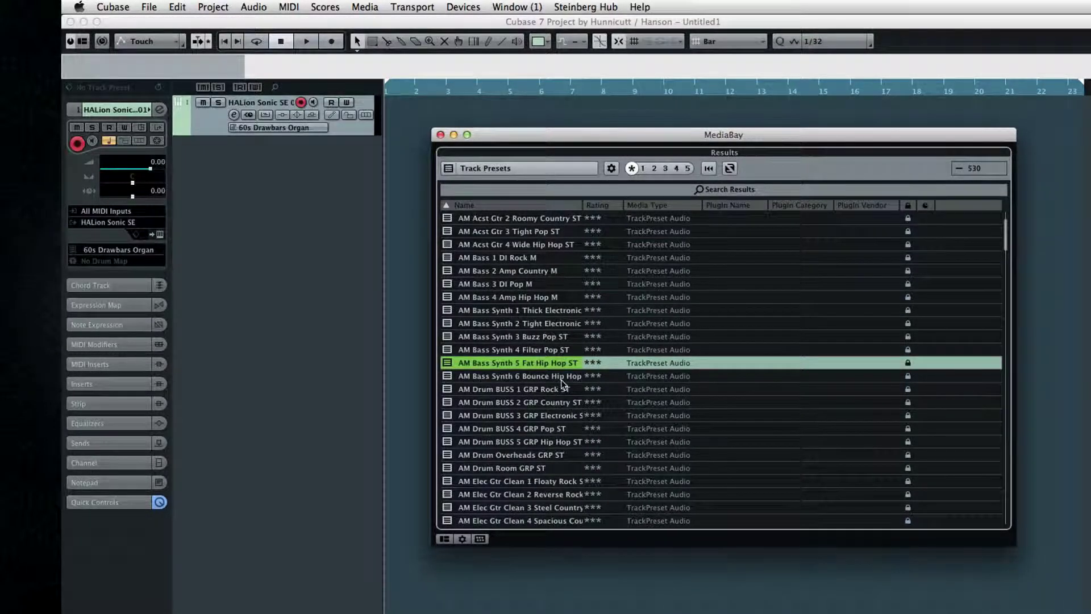
scroll(562, 384, down, 20)
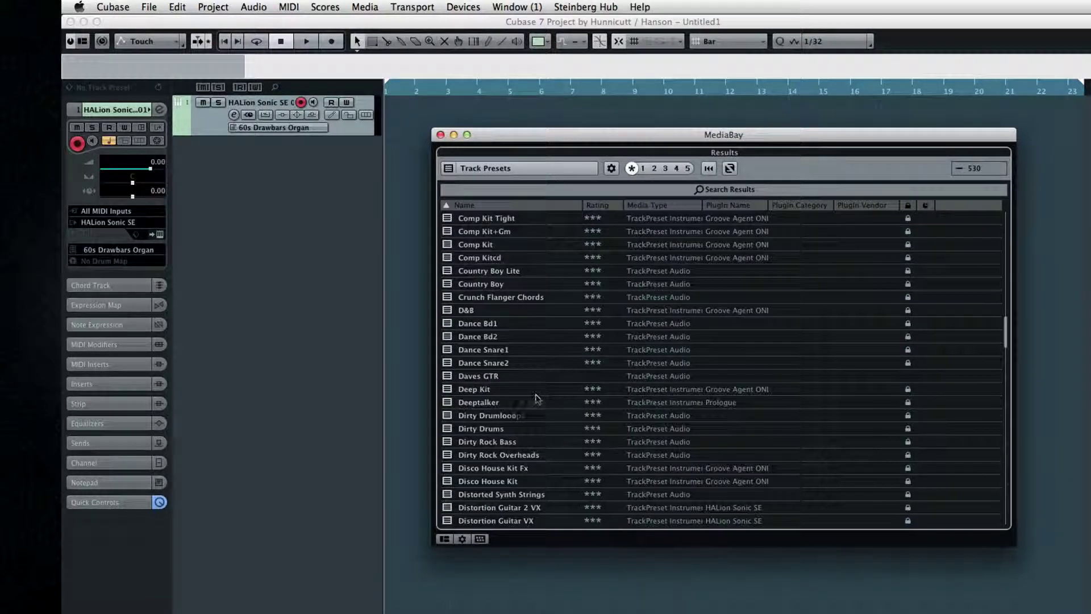
click(533, 390)
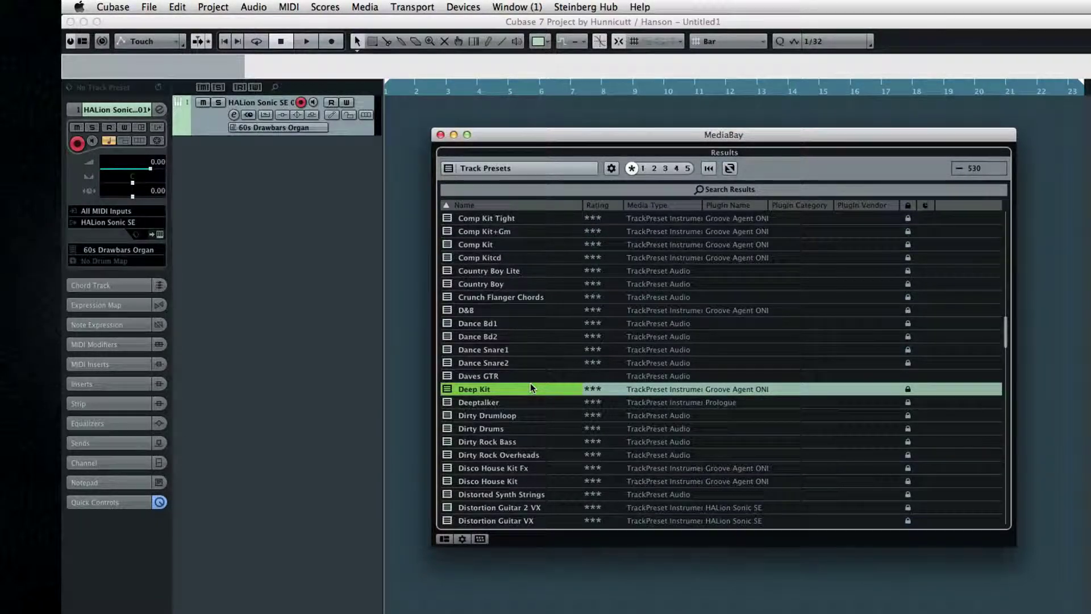
click(528, 337)
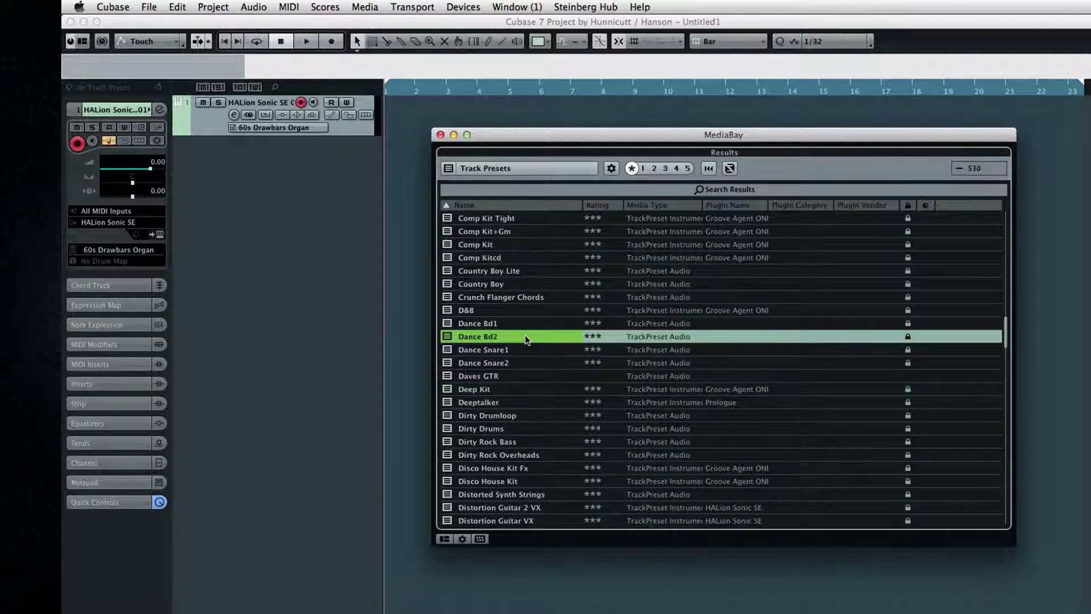
click(540, 455)
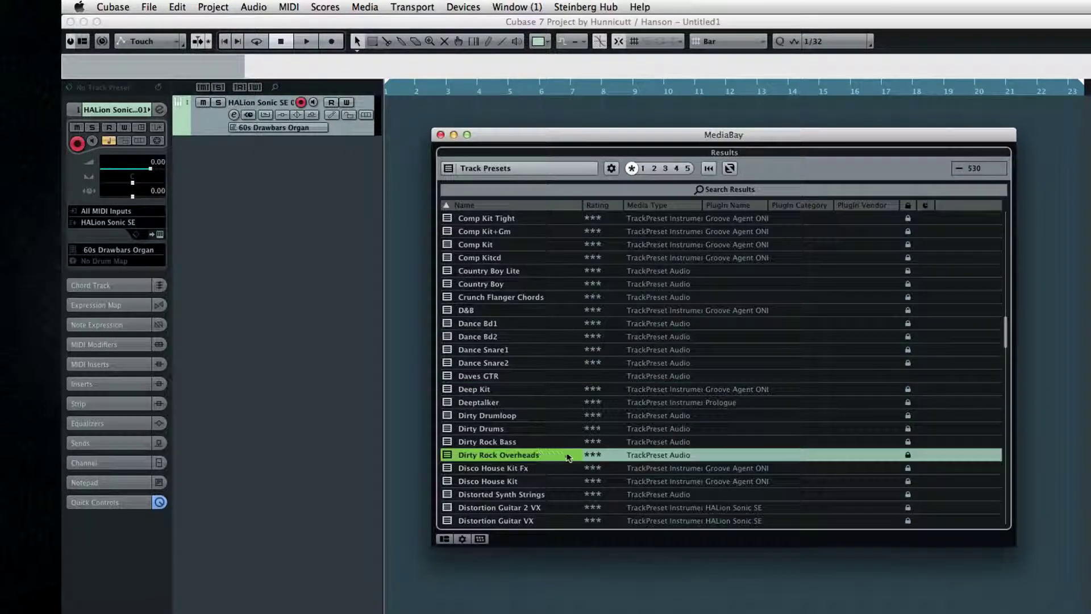
scroll(557, 449, down, 10)
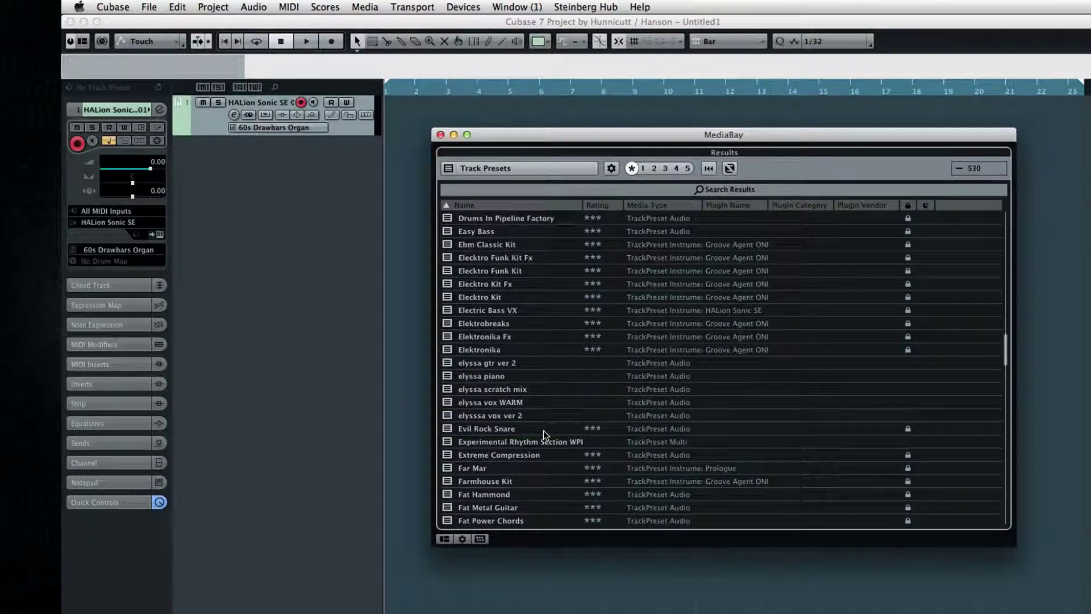
click(544, 432)
click(537, 364)
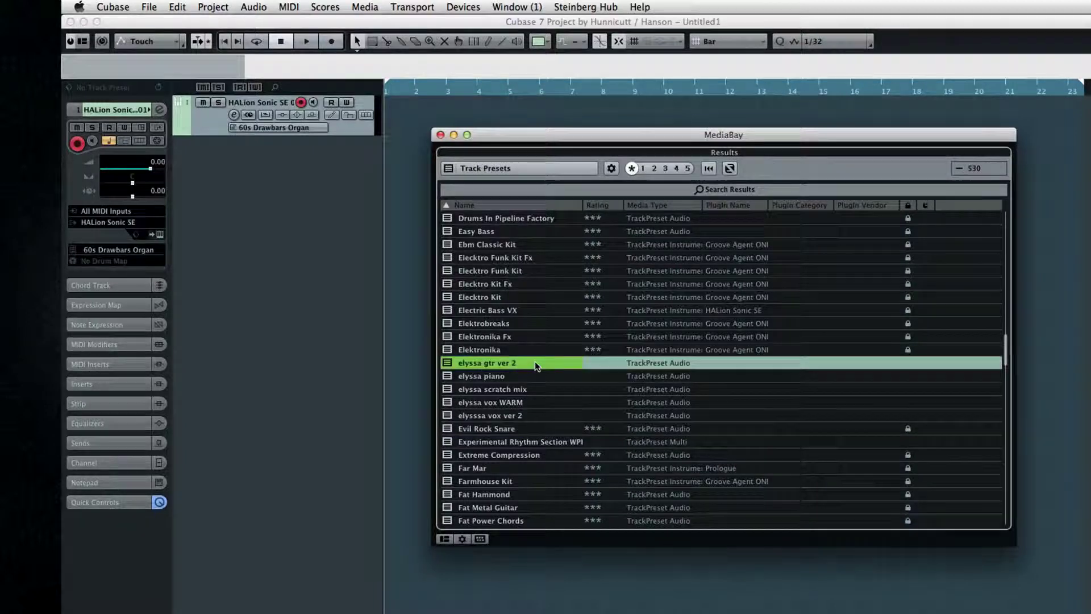
click(530, 493)
scroll(530, 493, down, 9)
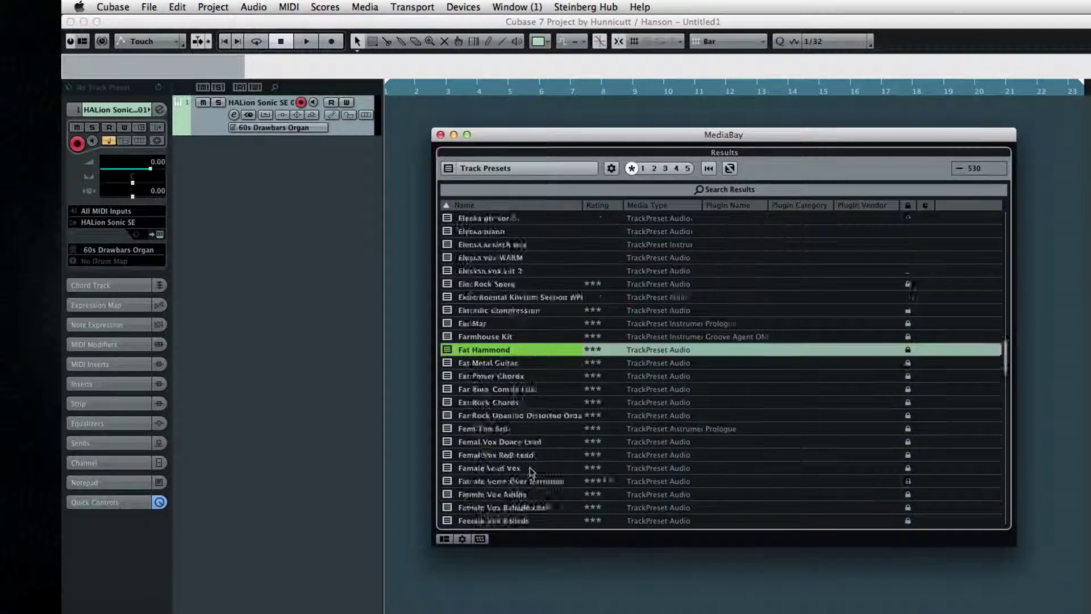
scroll(528, 403, up, 12)
- Search the track presets for Kick, create a track from the Bd Hip Hop preset, and close MediaBay
click(700, 192)
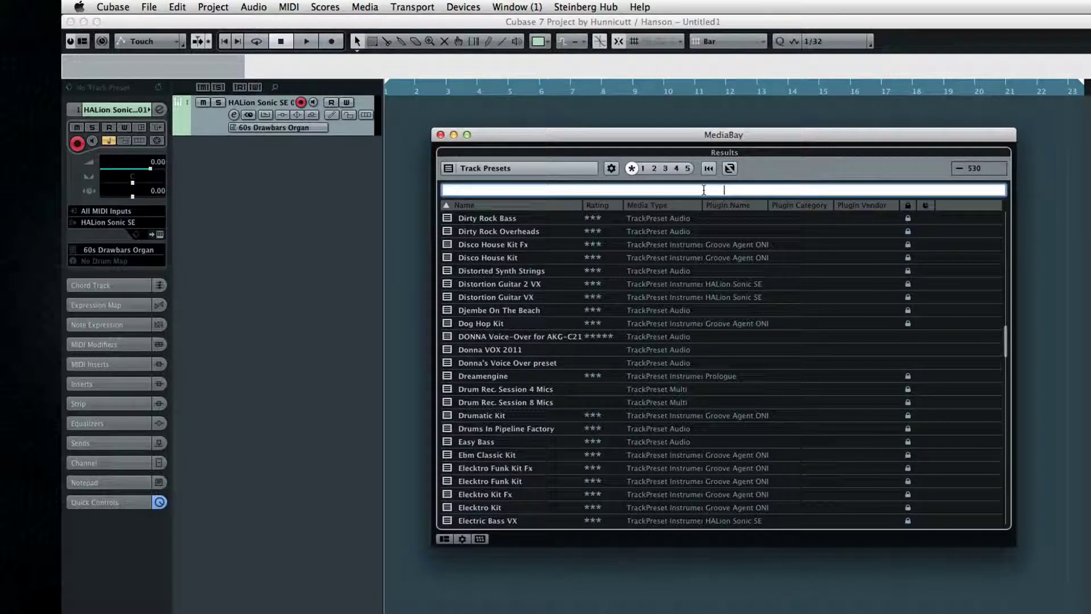
text(Kick)
key(Return)
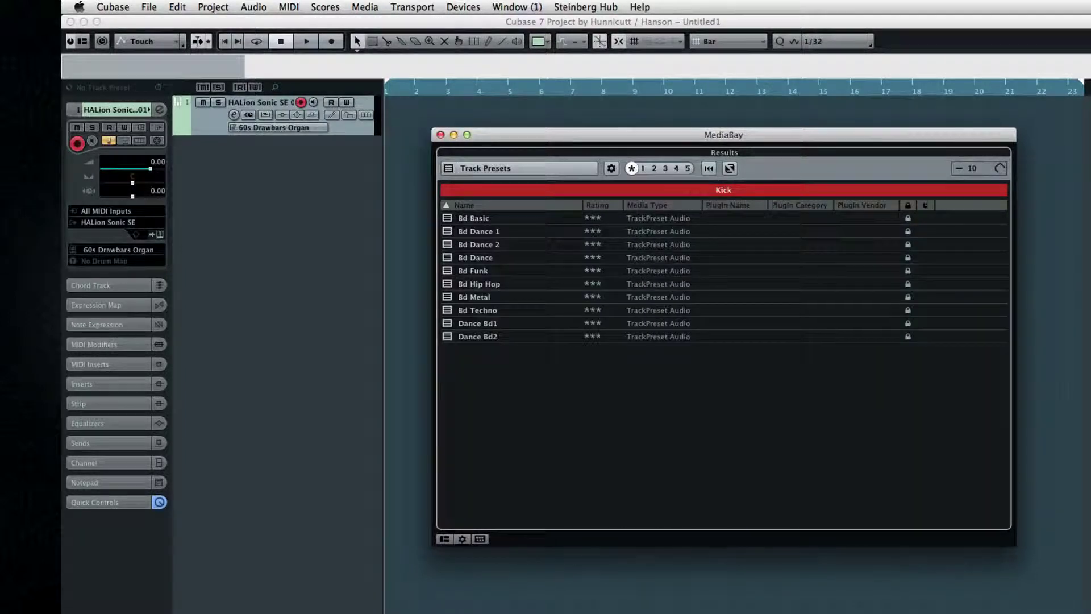
double_click(495, 403)
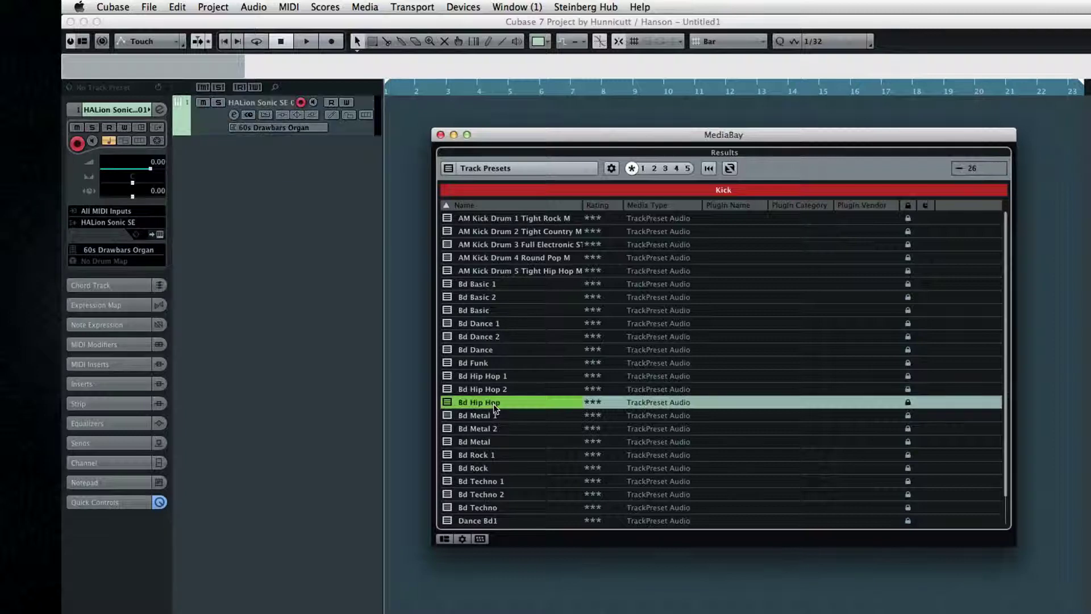
click(441, 135)
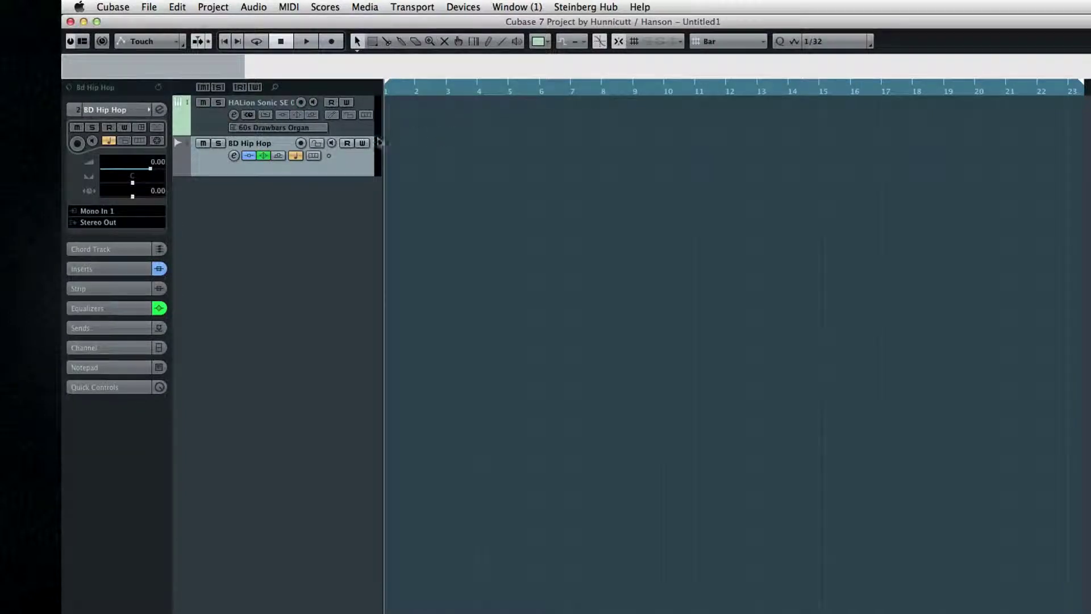
- Set EQ band 2 of BD Hip Hop to 0.0 dB at 97 Hz and save a track preset named with the owner's first name and "Kick"
click(234, 156)
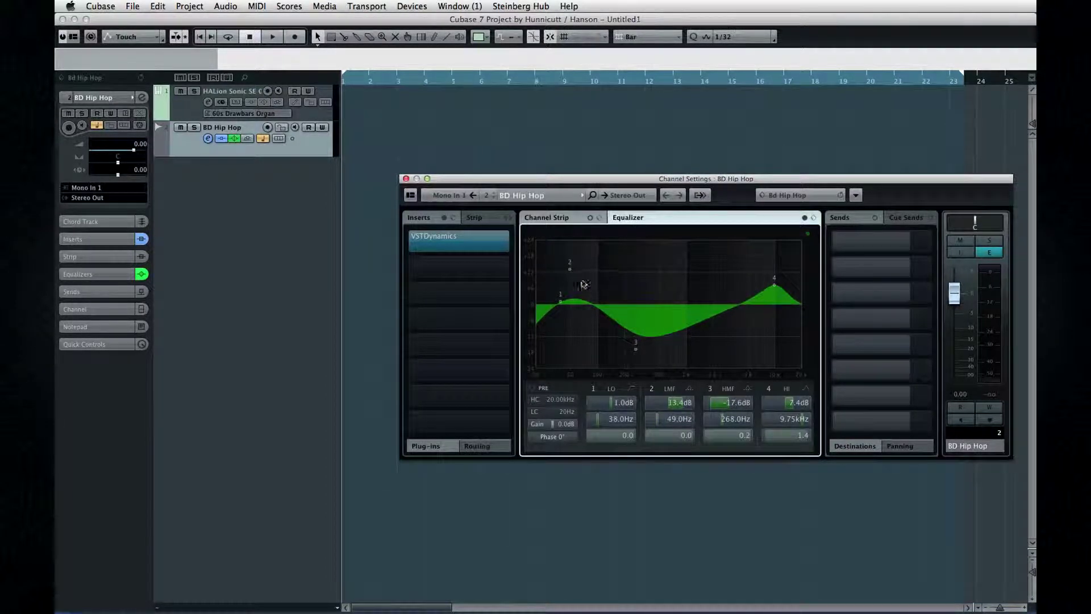
drag(570, 267, 595, 304)
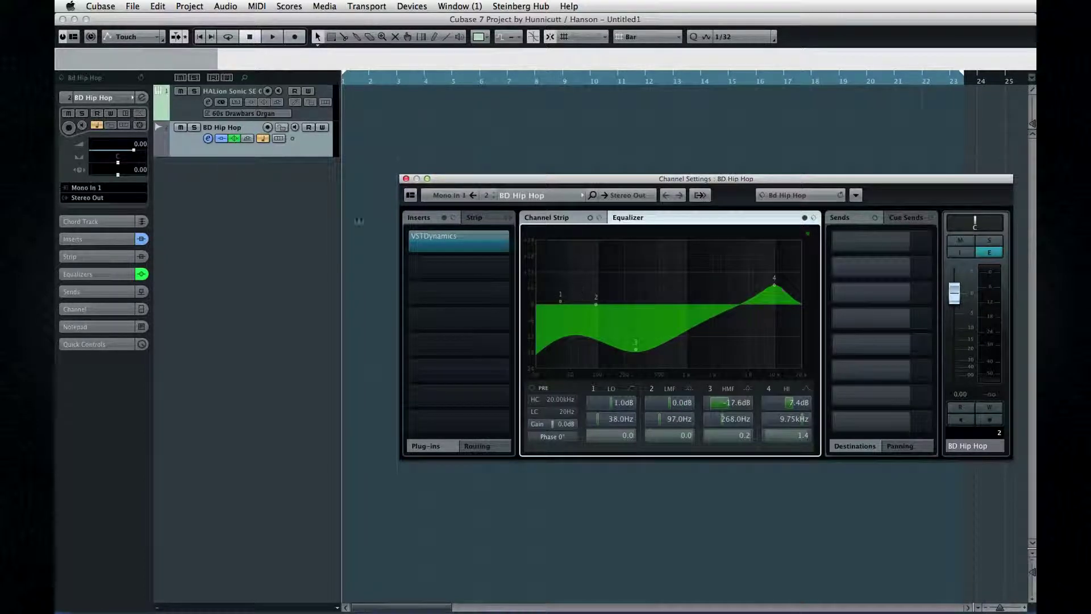
right_click(190, 152)
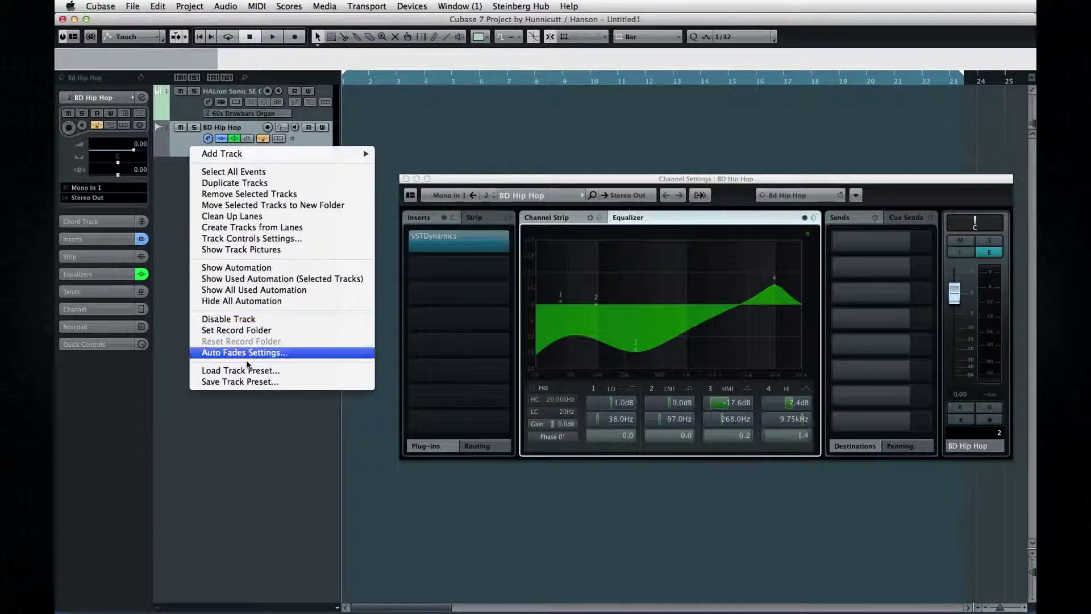
click(242, 381)
text(Walt's Kick)
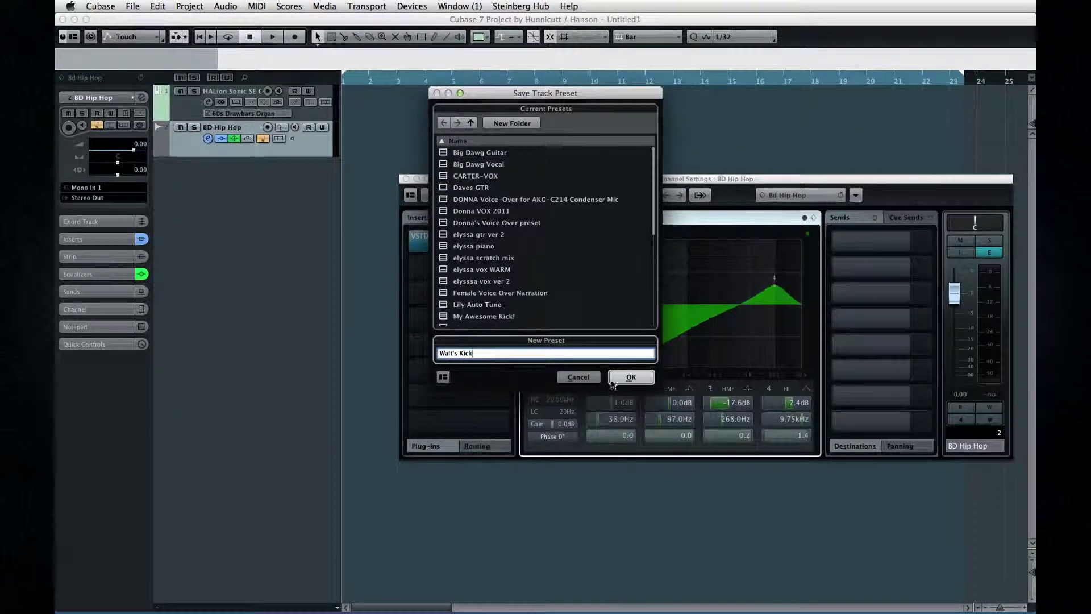
click(630, 377)
click(405, 179)
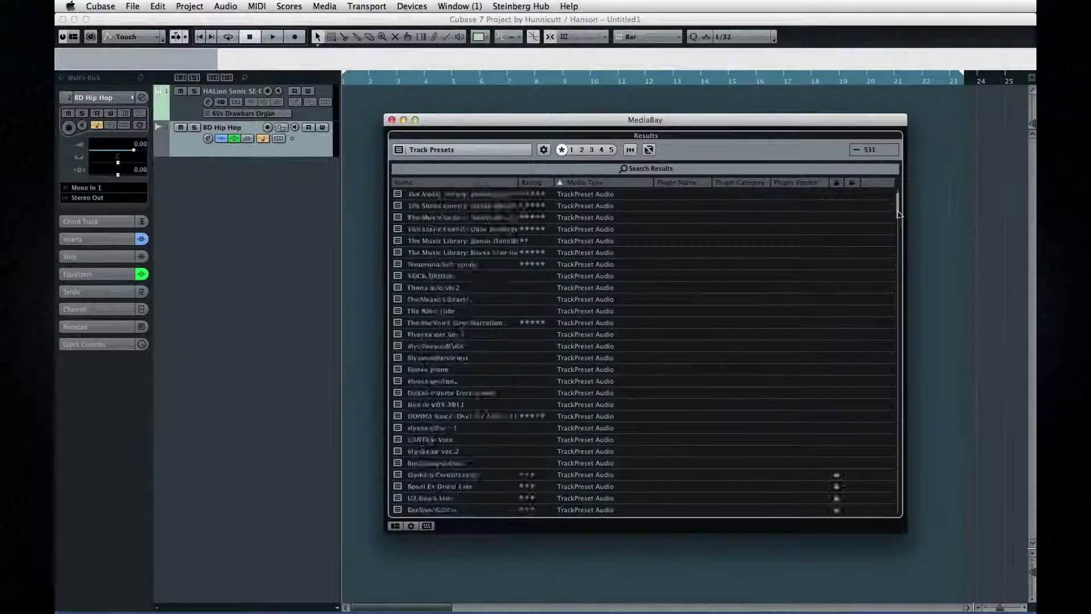
- Examine the instrument, MIDI and multi-track presets at the end of the MediaBay list sorted by media type
drag(898, 214, 897, 508)
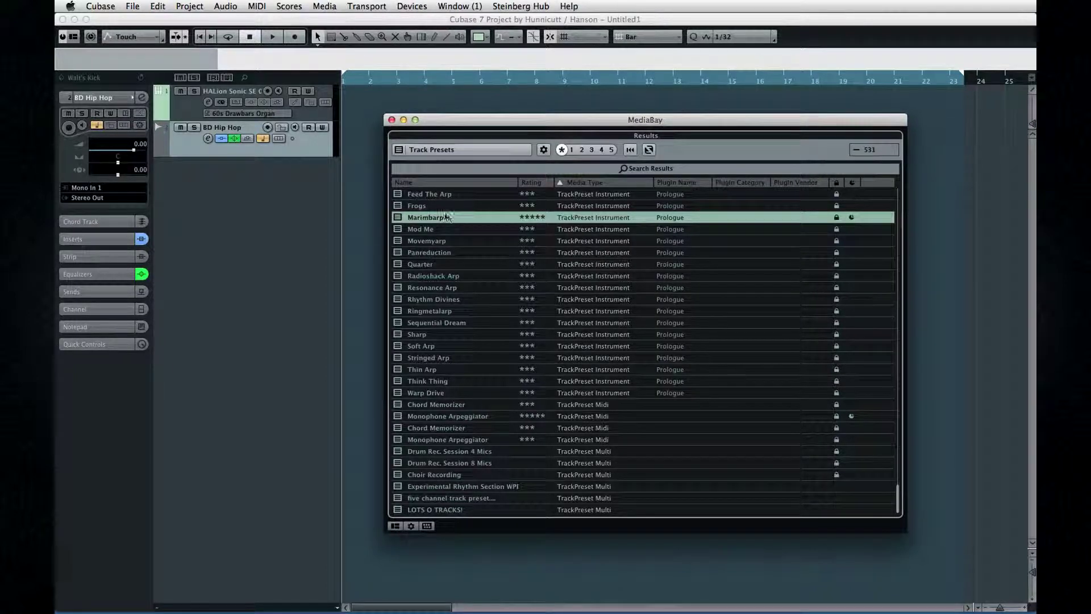
click(442, 233)
click(442, 242)
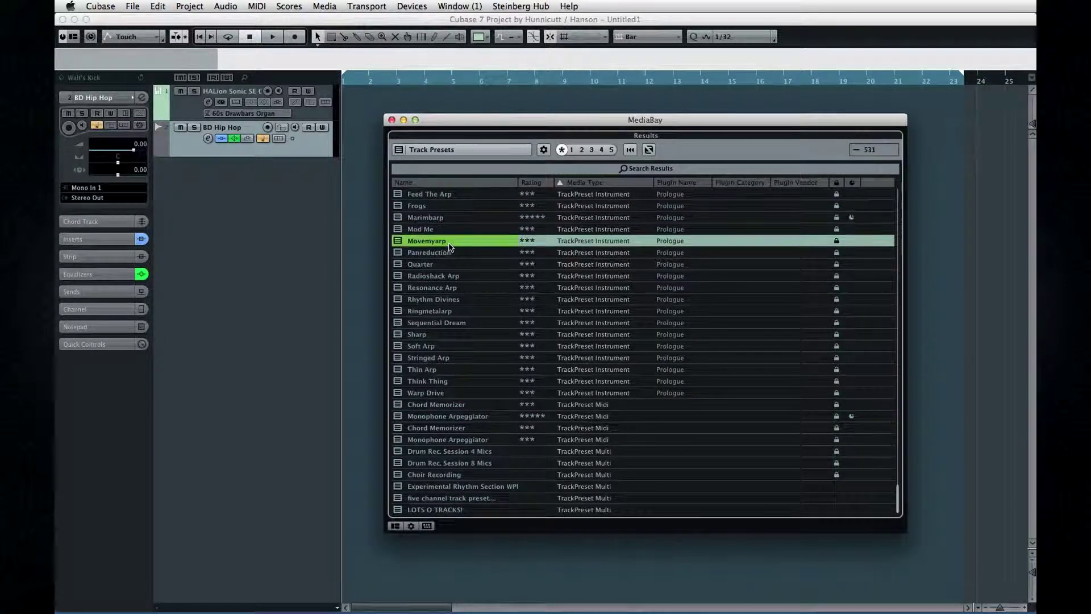
click(450, 253)
click(463, 267)
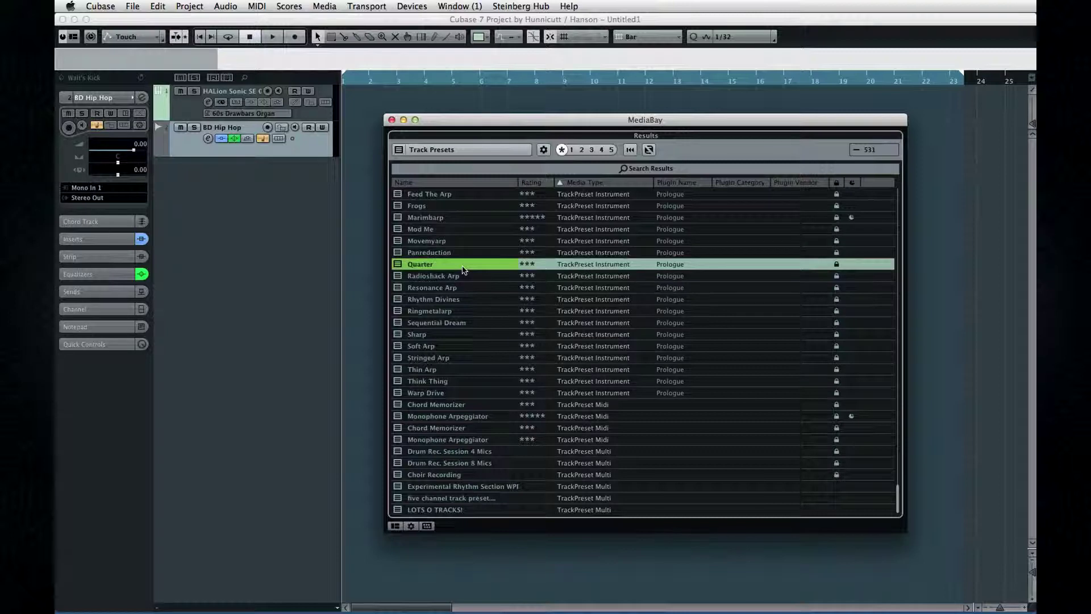
click(468, 276)
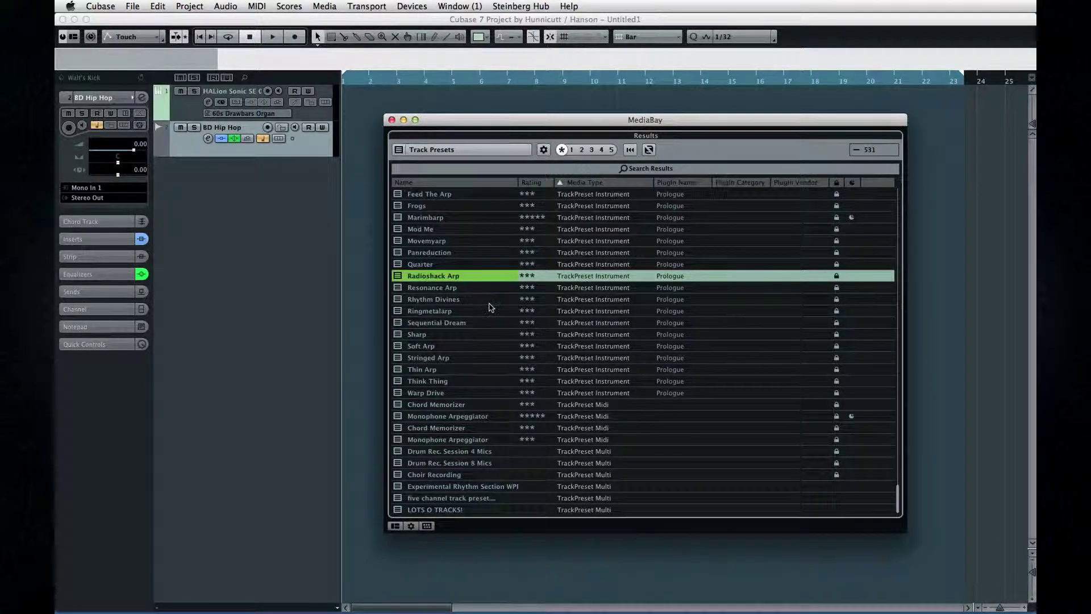
click(547, 421)
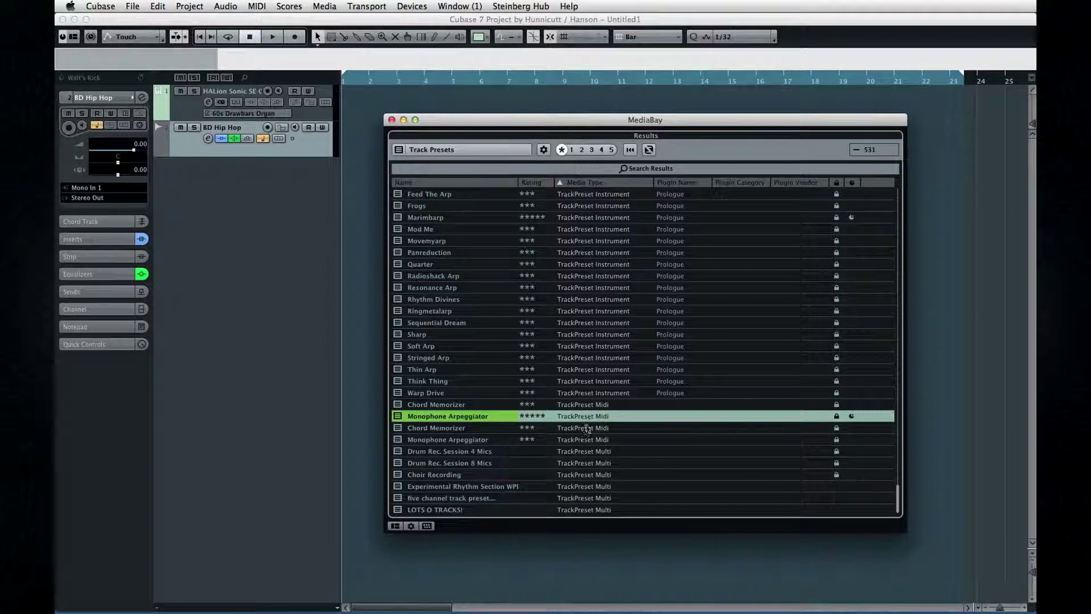
- Create a set of drum tracks from the Drum Rec. Session 8 Mics preset and select the Snare 2 track
click(443, 464)
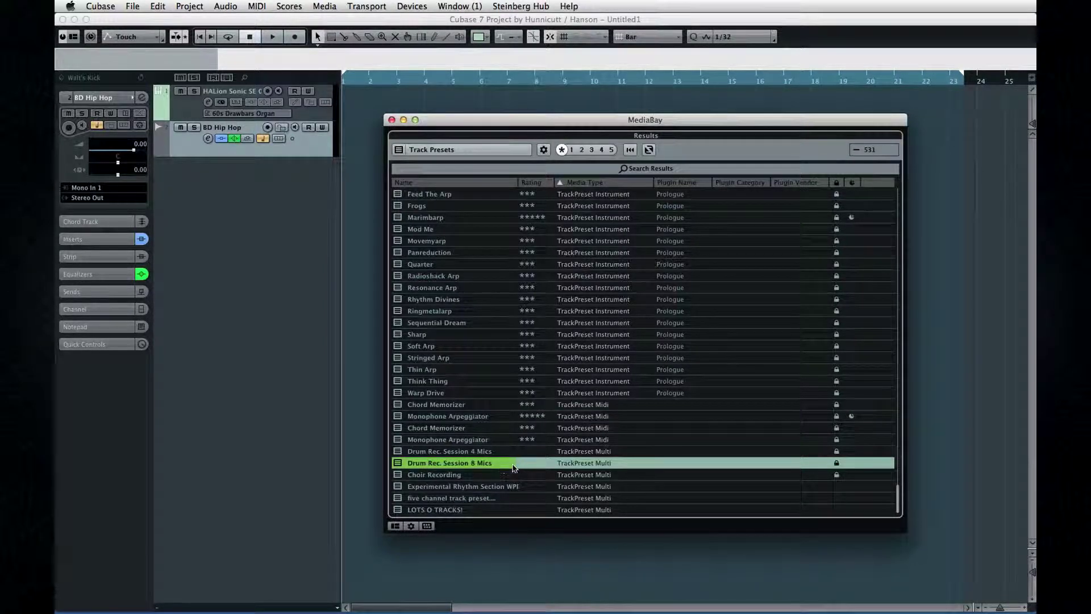
drag(517, 467, 510, 467)
double_click(505, 467)
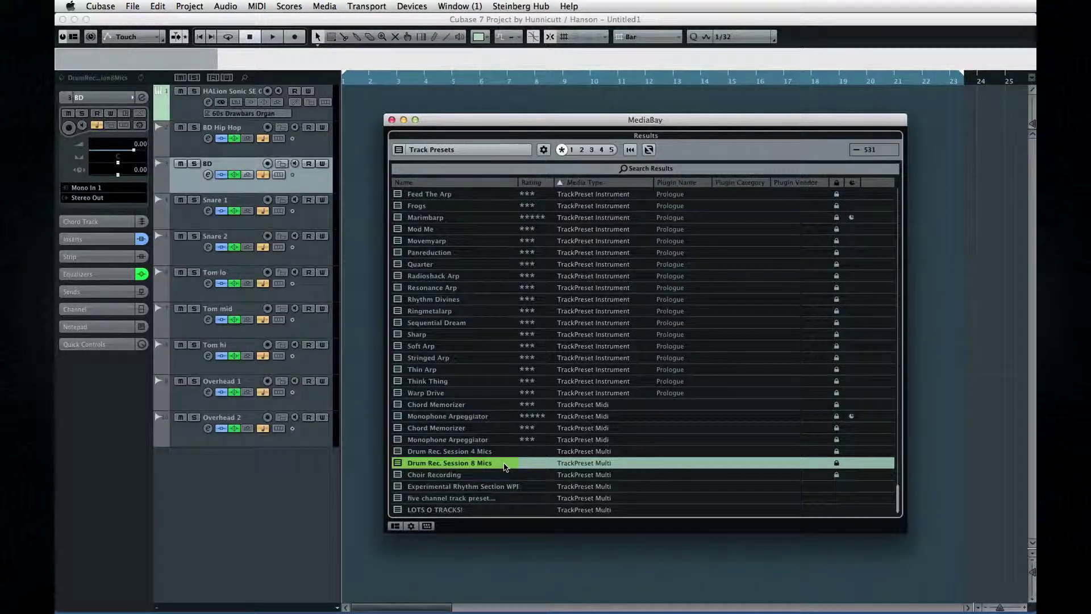
click(302, 223)
click(312, 259)
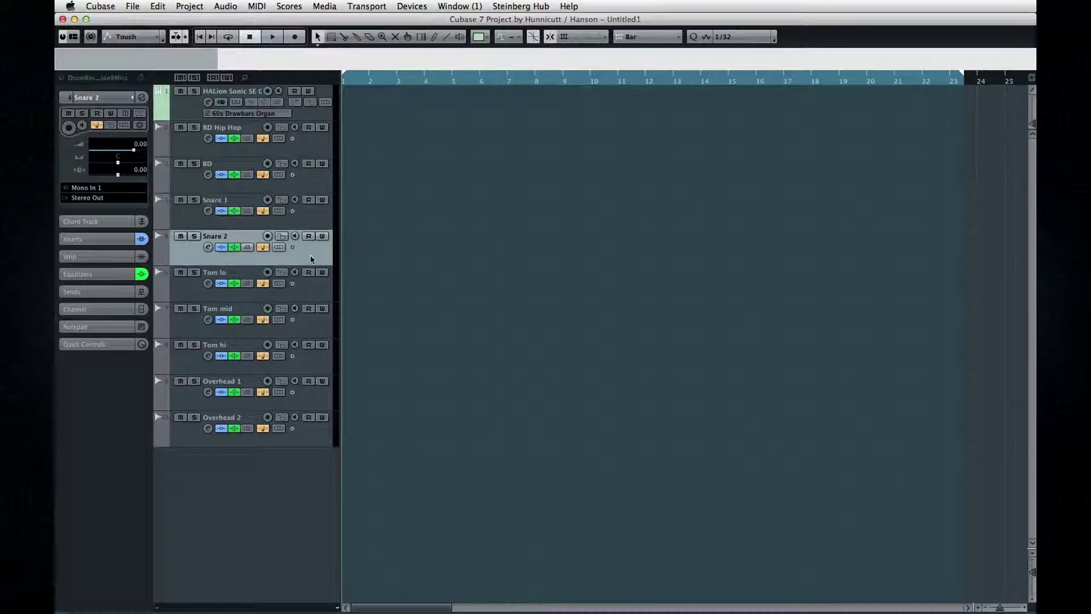
- Examine the preset-created tom and overhead tracks and the channel settings of Overhead 1
click(294, 293)
click(308, 330)
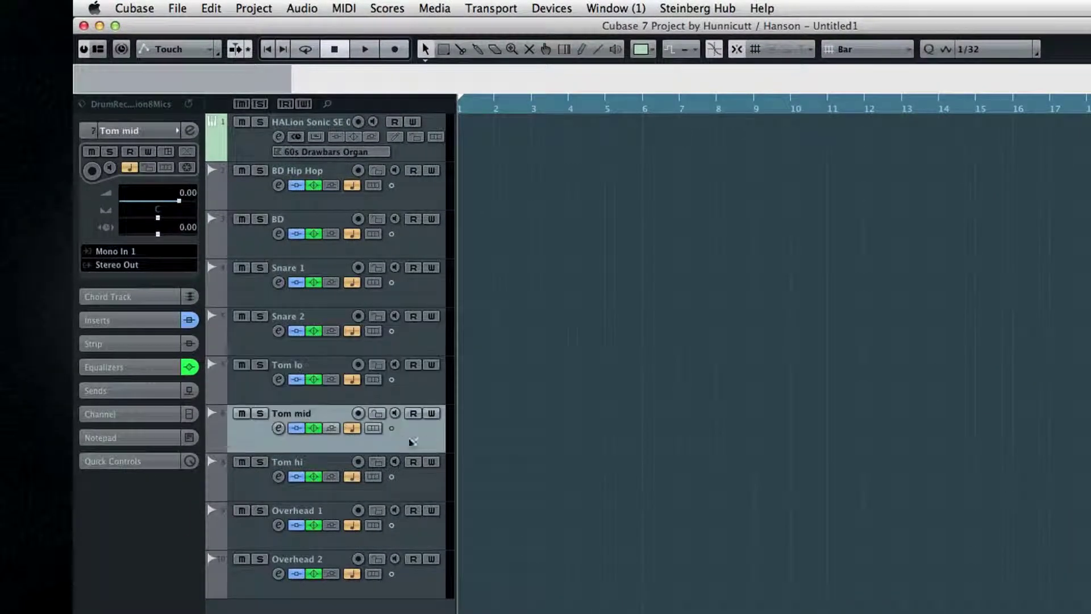
click(411, 488)
click(398, 524)
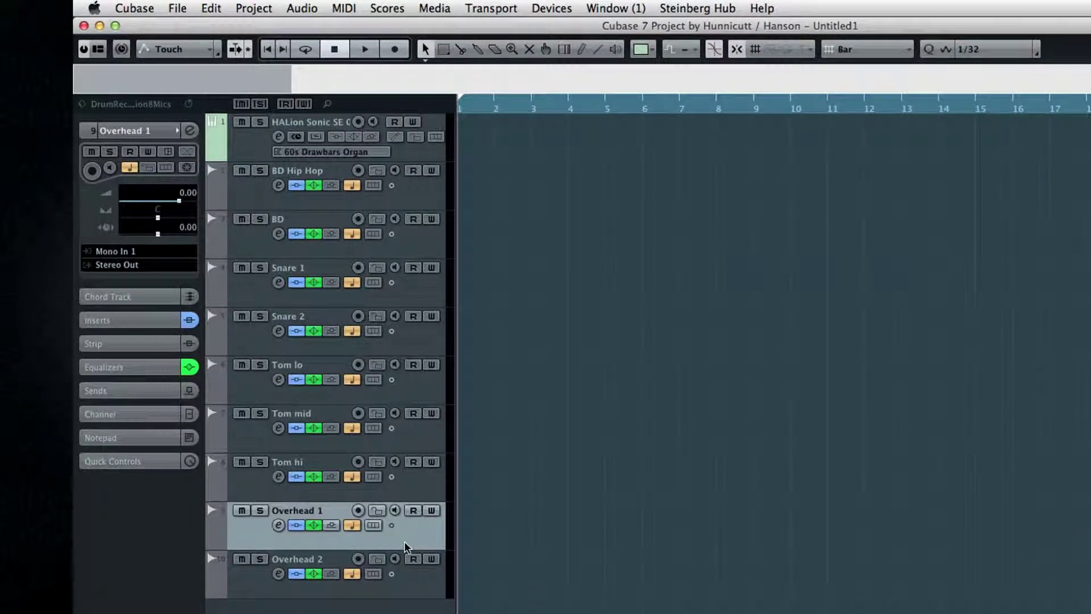
click(277, 525)
click(428, 189)
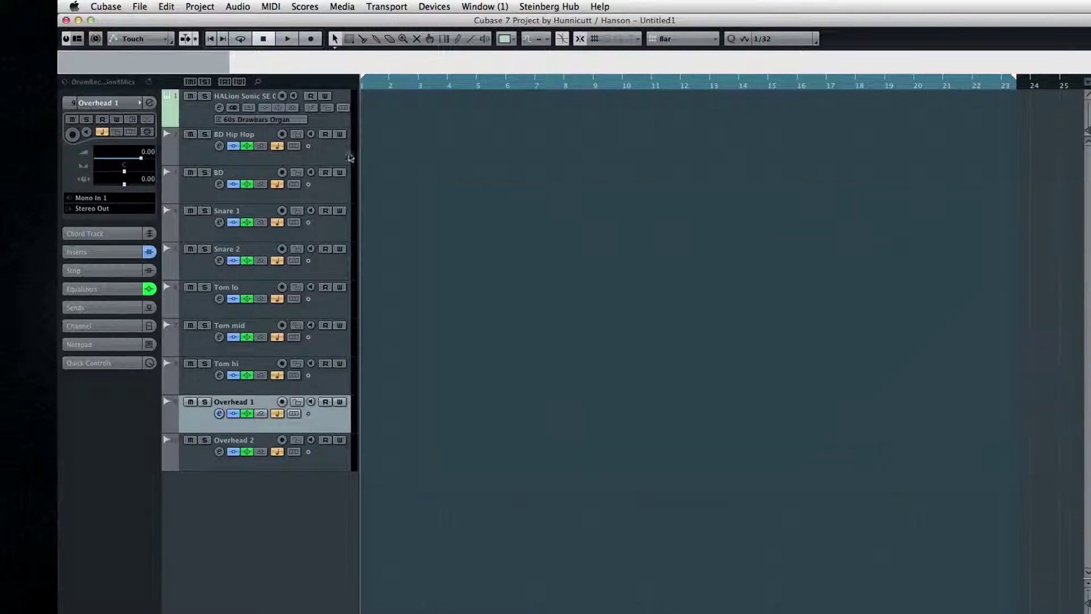
- Save the four tracks from BD Hip Hop through Snare 2 as a multi-track preset named GROUP
click(329, 157)
click(325, 274)
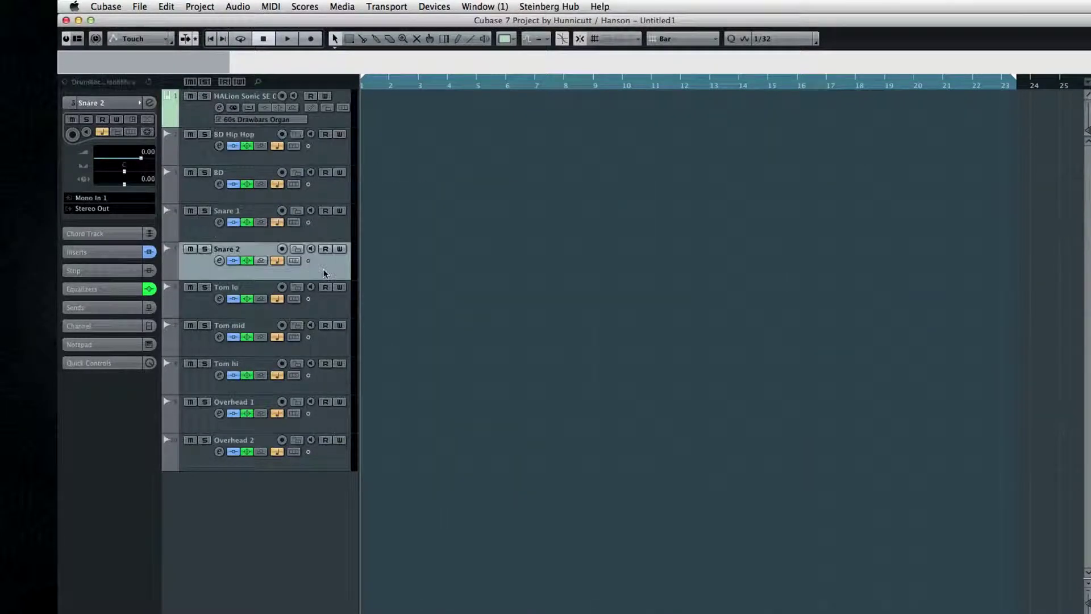
shift+click(329, 152)
right_click(329, 153)
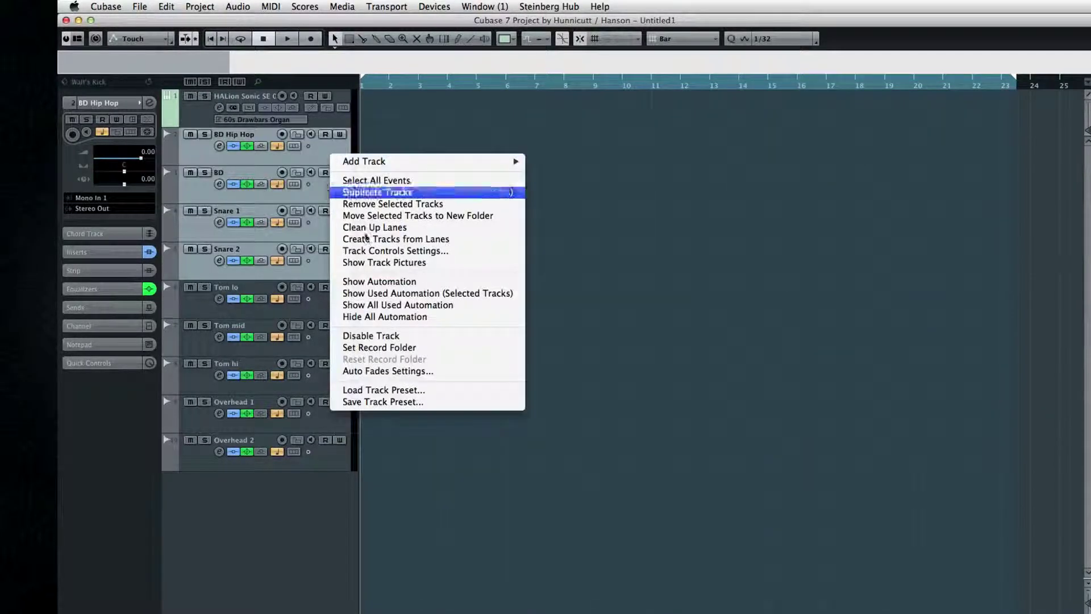
click(398, 400)
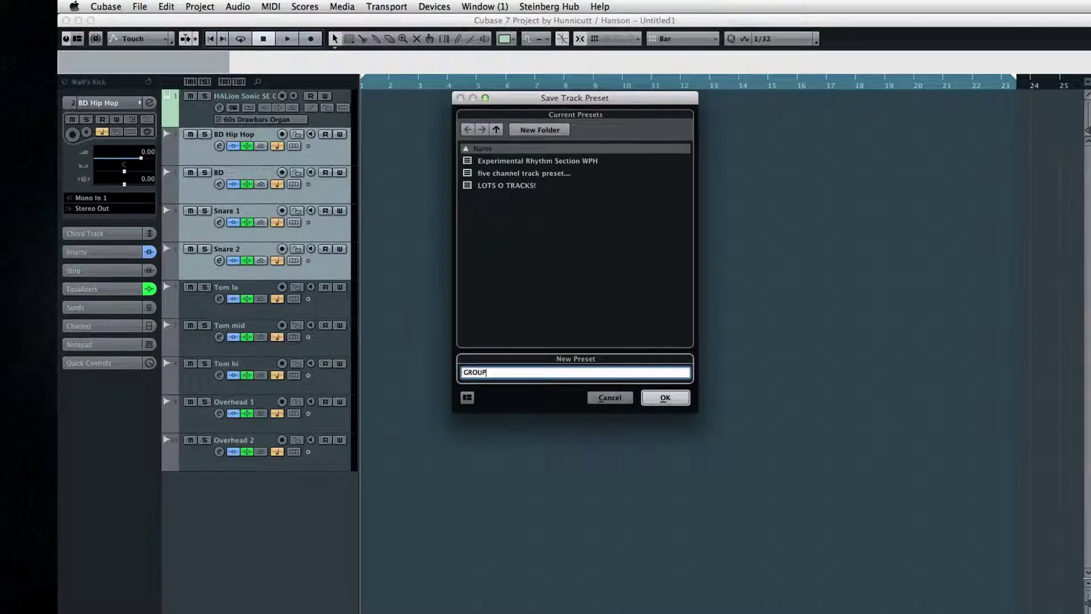
text(GROUP)
click(650, 397)
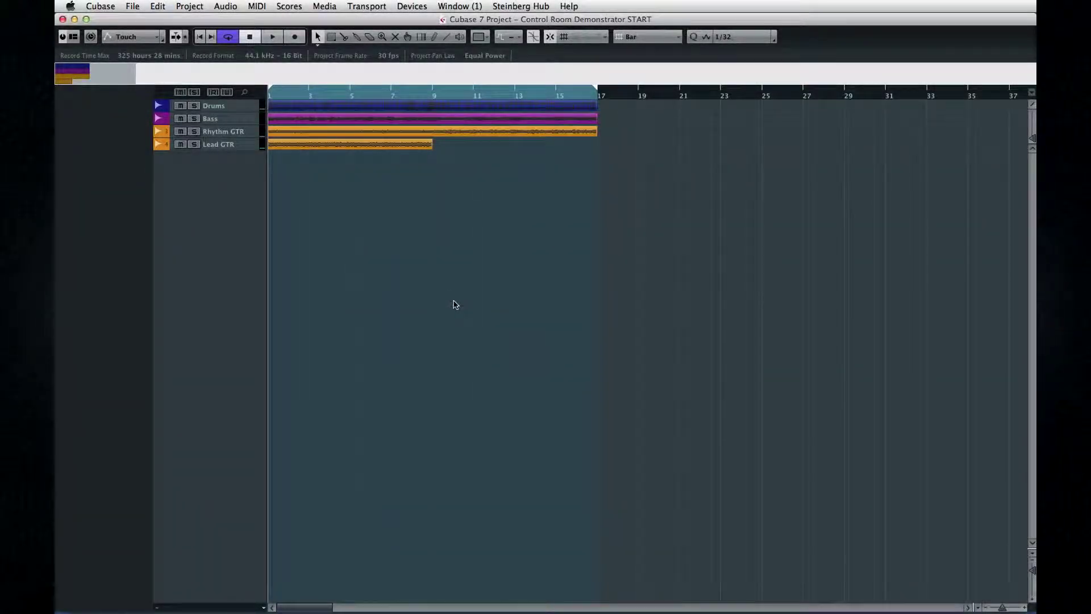
- In VST Connections, try the 5.1 preset on the input buses and apply the 16 x Mono preset instead
click(429, 5)
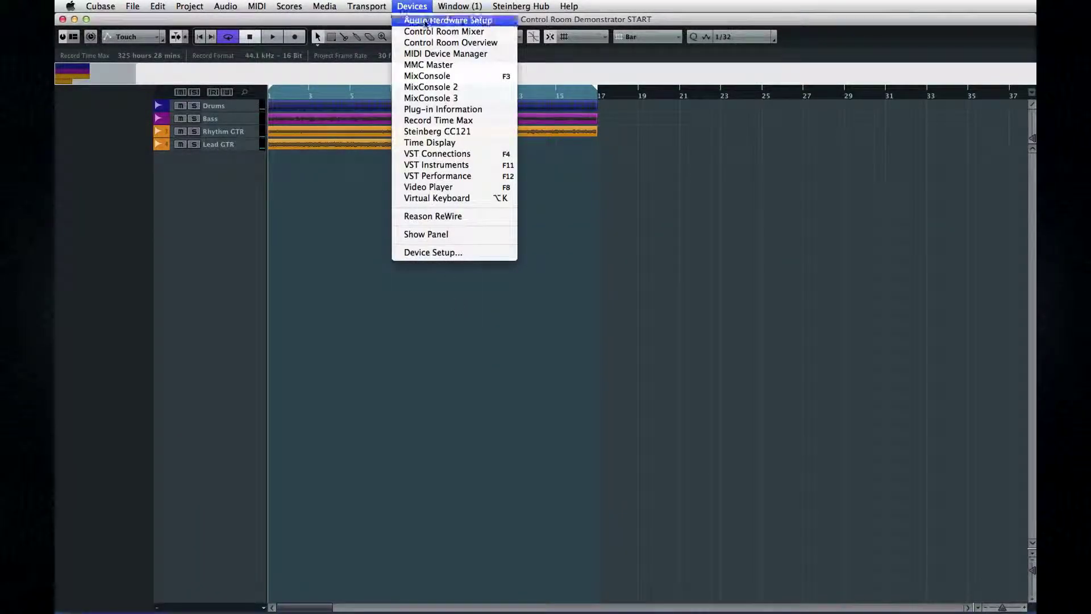
click(430, 153)
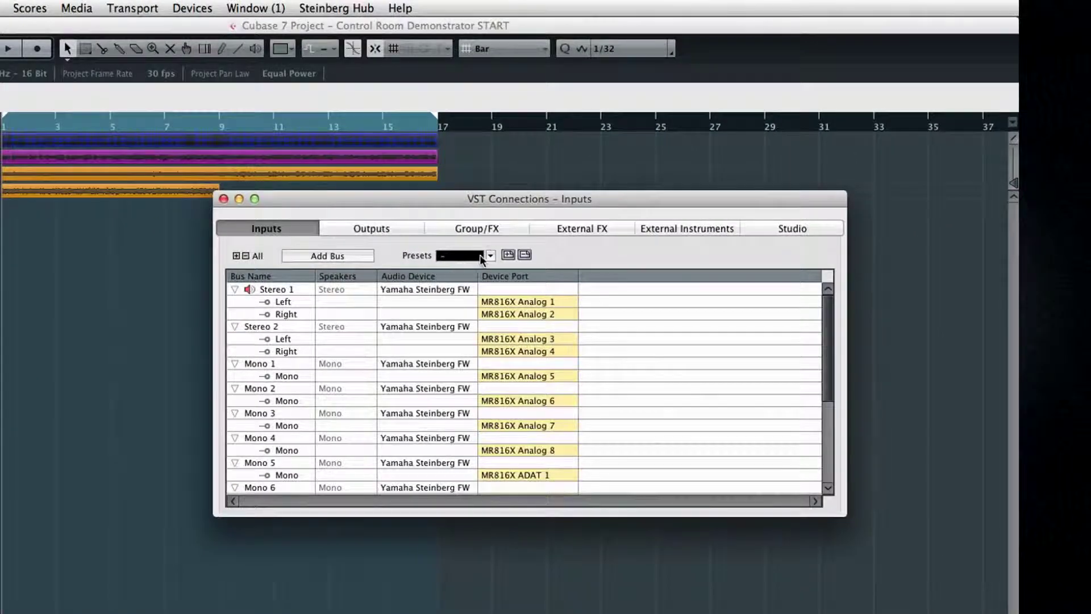
click(637, 194)
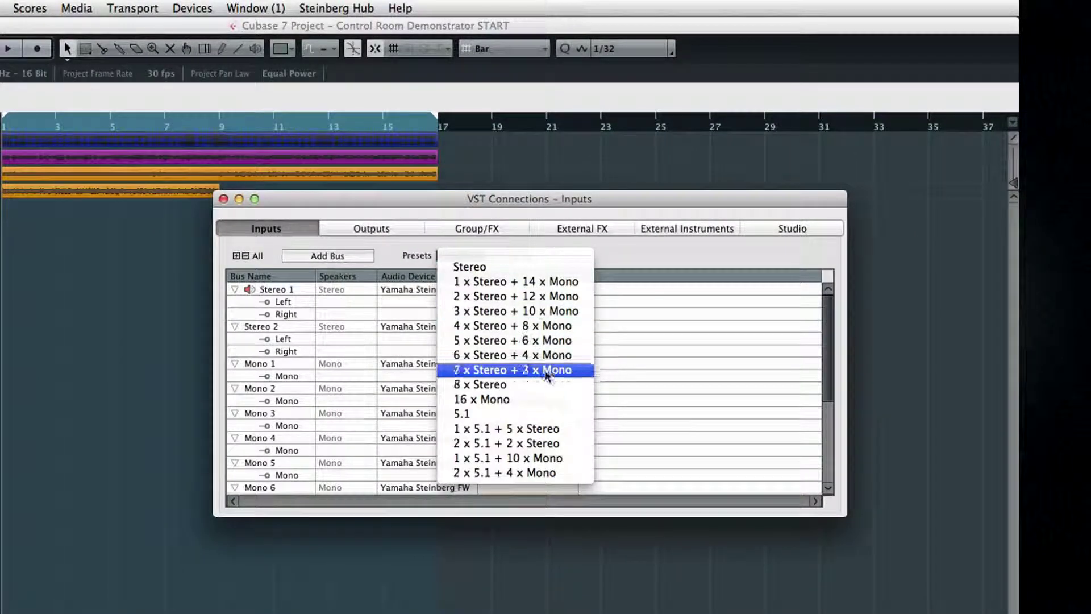
click(554, 414)
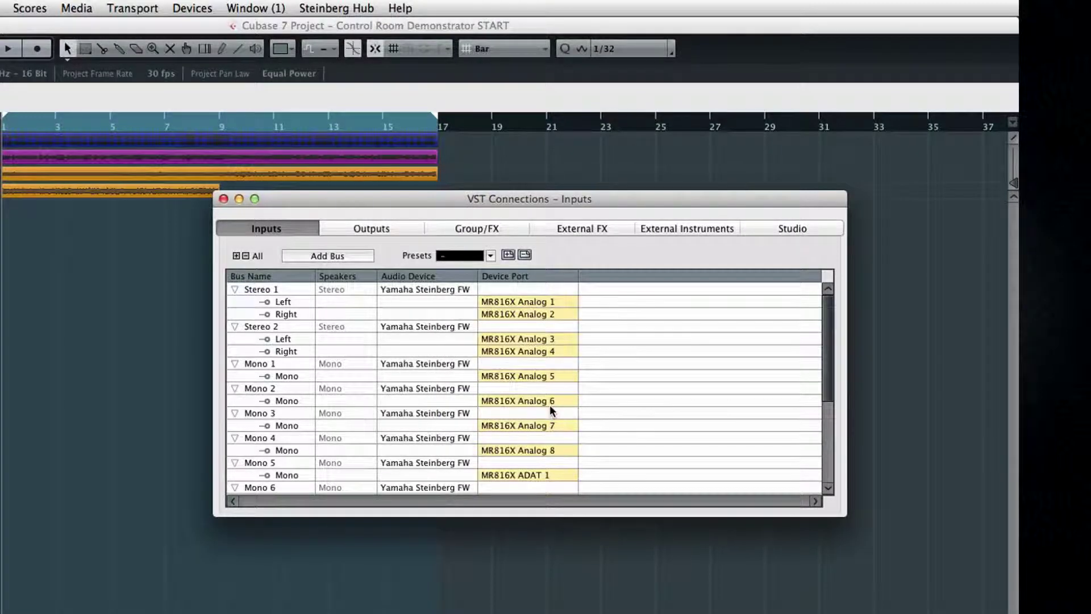
click(490, 255)
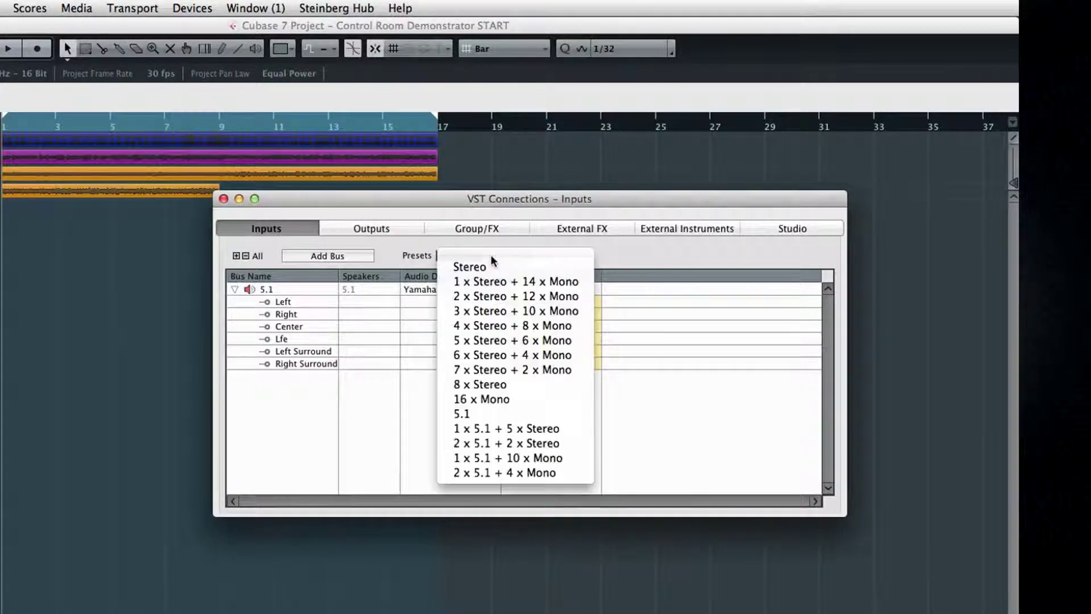
click(510, 399)
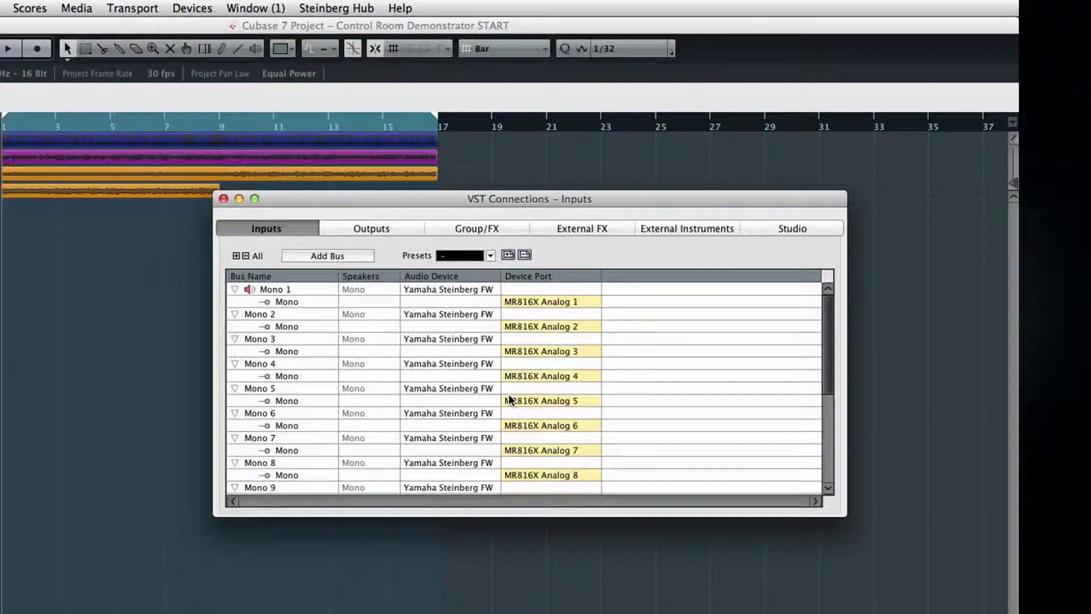
- Apply the 3 x Stereo + 10 x Mono preset to the output buses in VST Connections
click(409, 227)
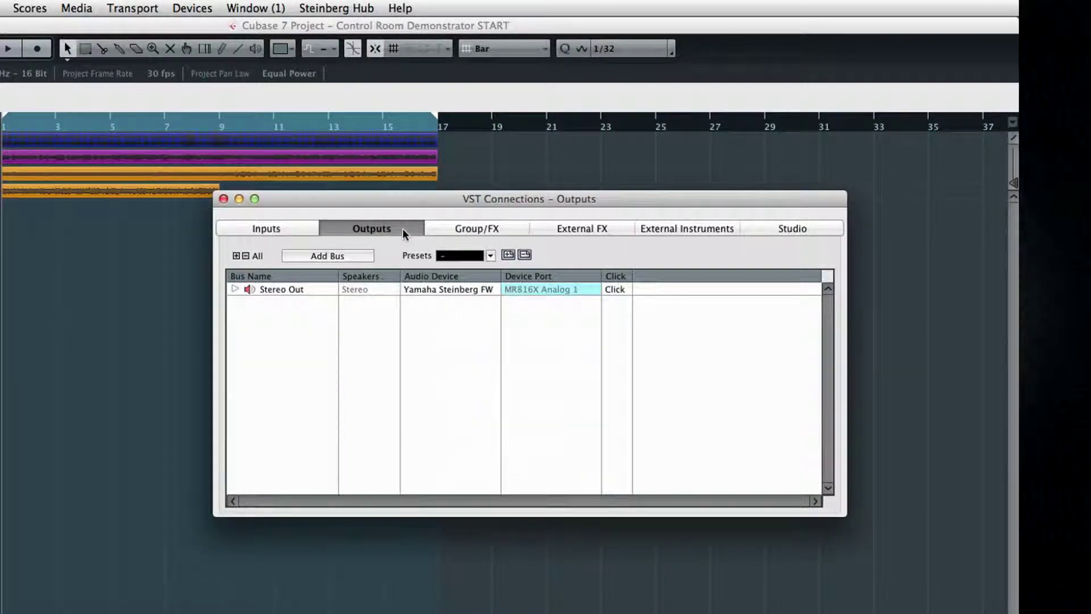
click(490, 255)
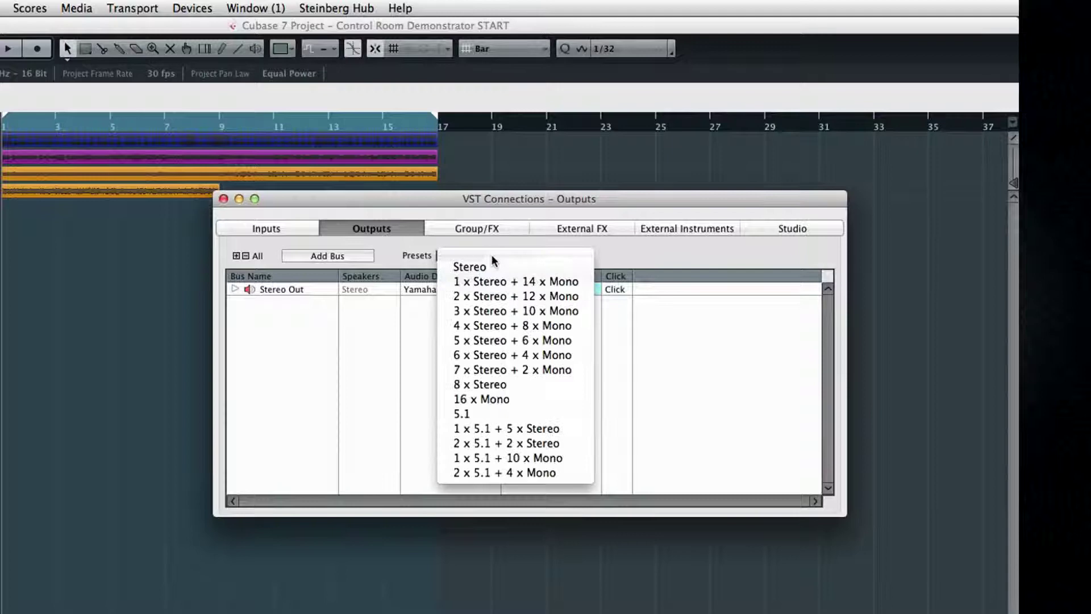
click(496, 311)
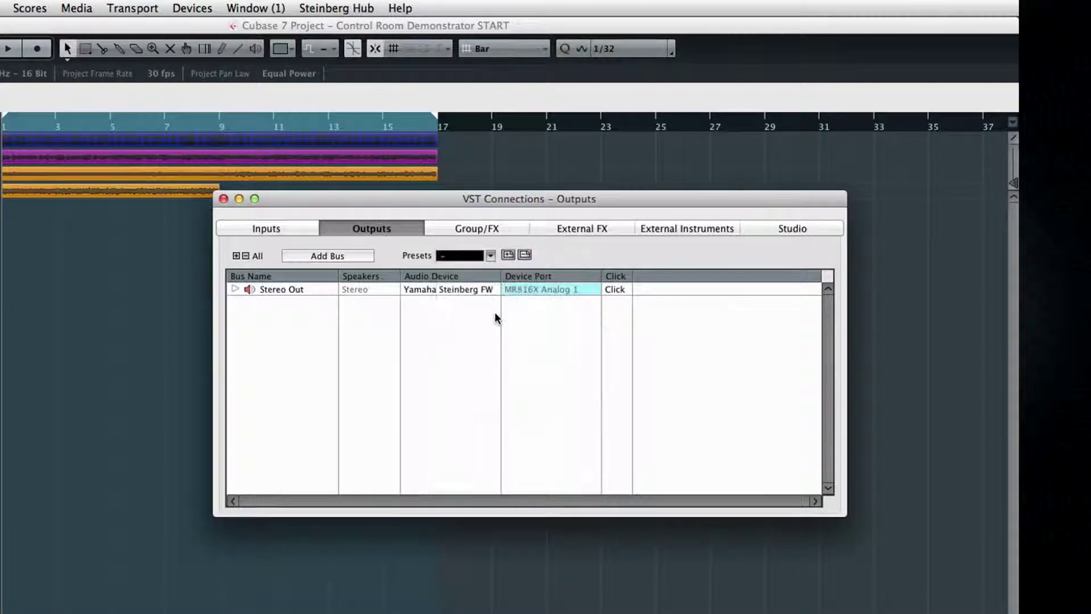
- Save the current input bus configuration as a VST Connections preset named CMM Basic
click(282, 226)
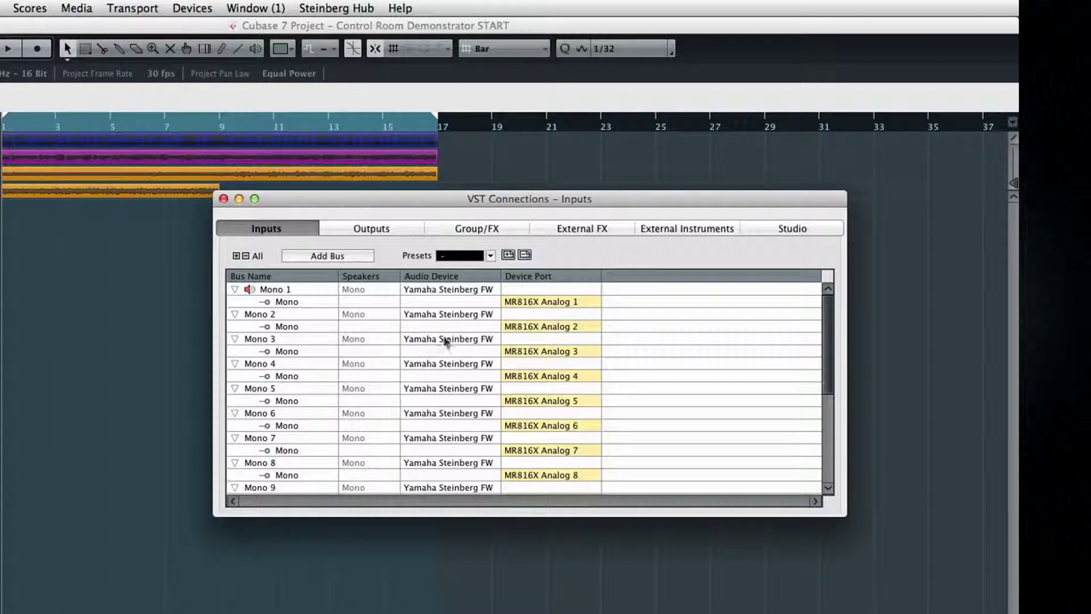
click(508, 254)
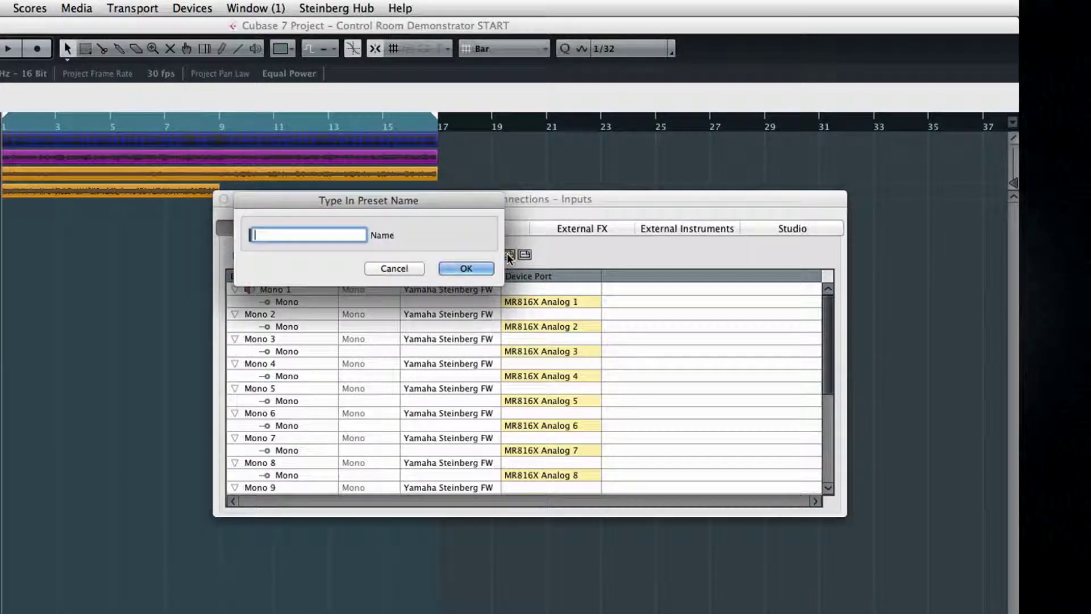
text(CMM Basic)
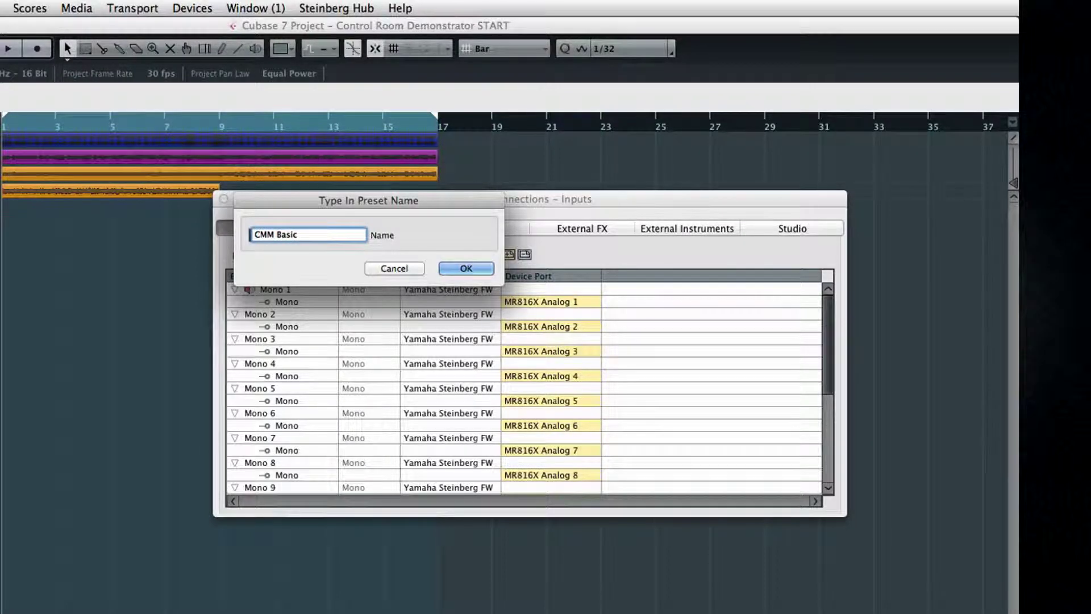
click(476, 267)
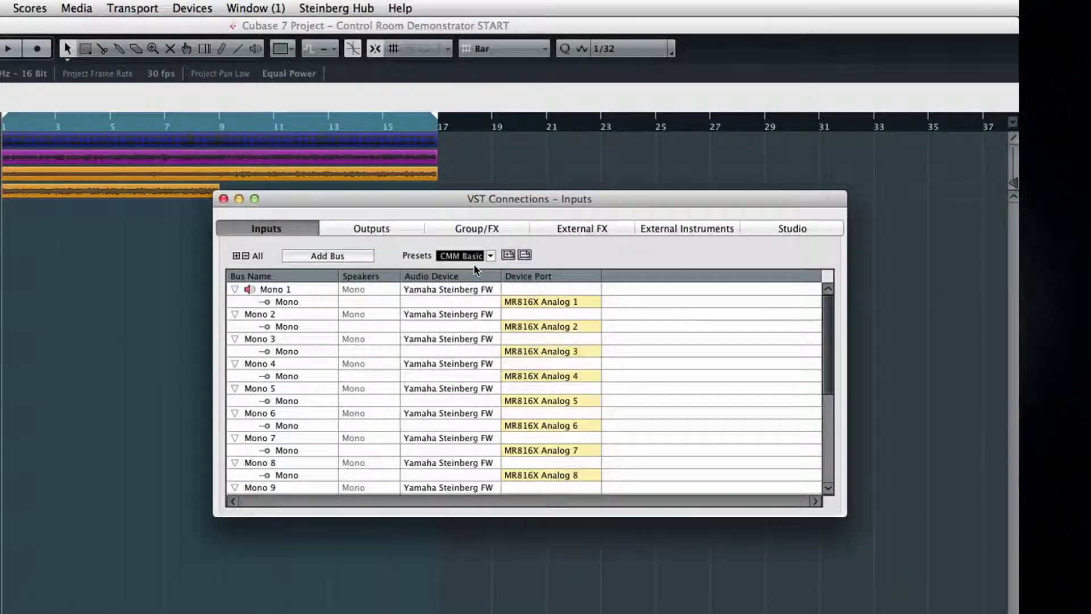
- Save the current output bus configuration as a preset named CMM Basic
click(395, 227)
click(508, 254)
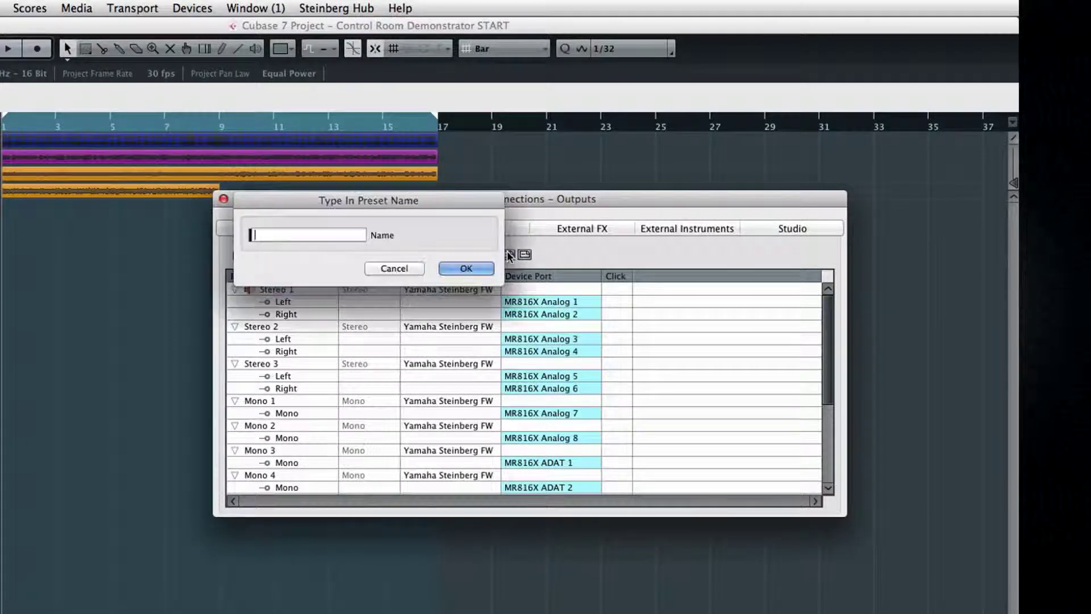
text(CMM B)
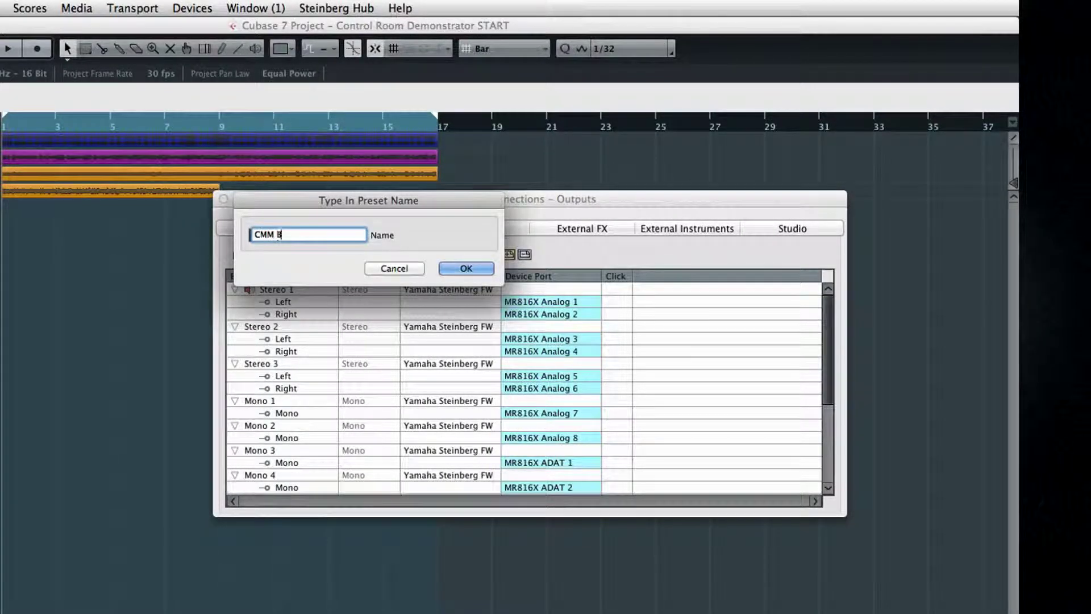
text(asic)
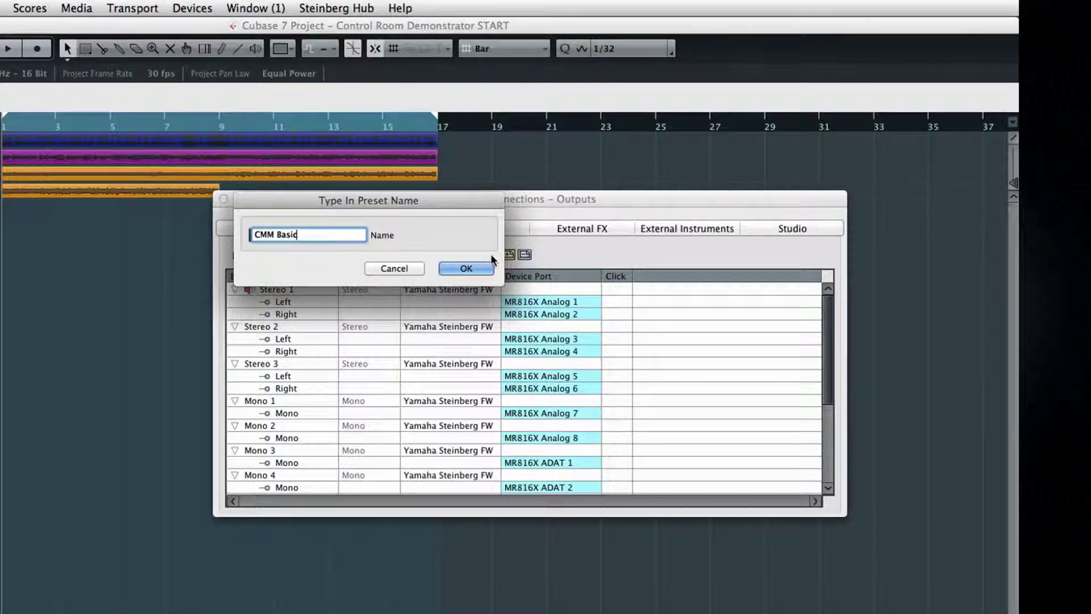
click(475, 270)
- Save the Studio connections, including talkback, booth, live room and control room channels, as a preset named CMM Basic
click(792, 228)
click(508, 254)
text(CMM Basic)
click(476, 270)
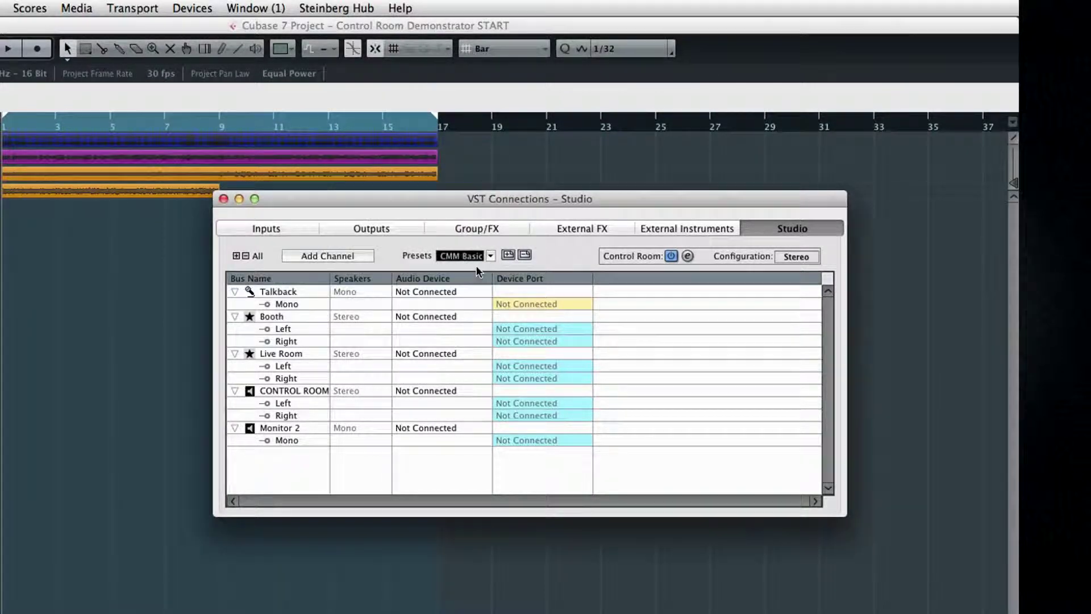
click(508, 255)
click(483, 267)
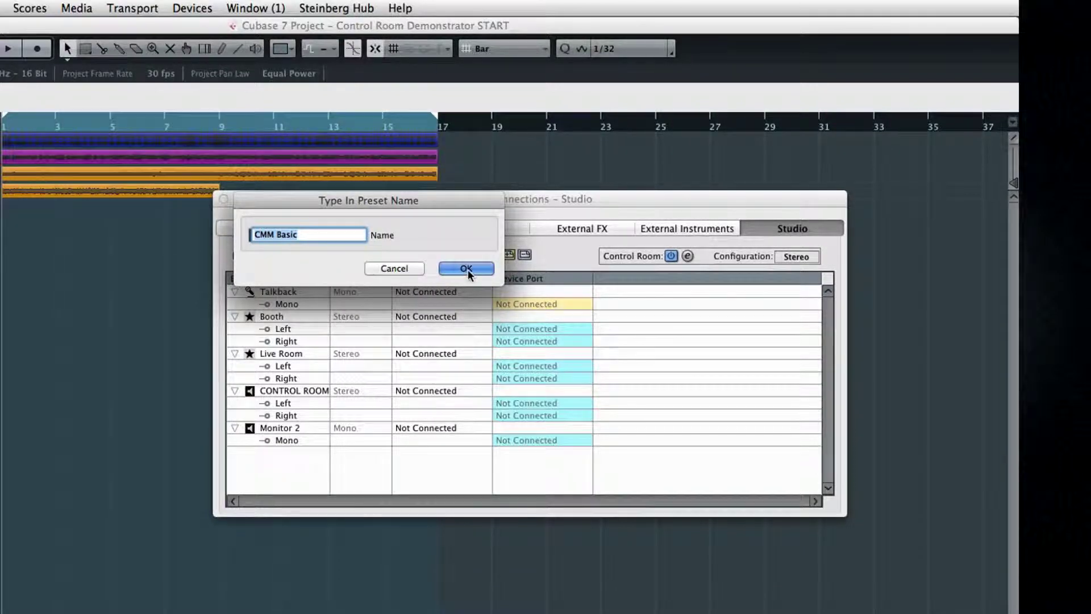
click(449, 291)
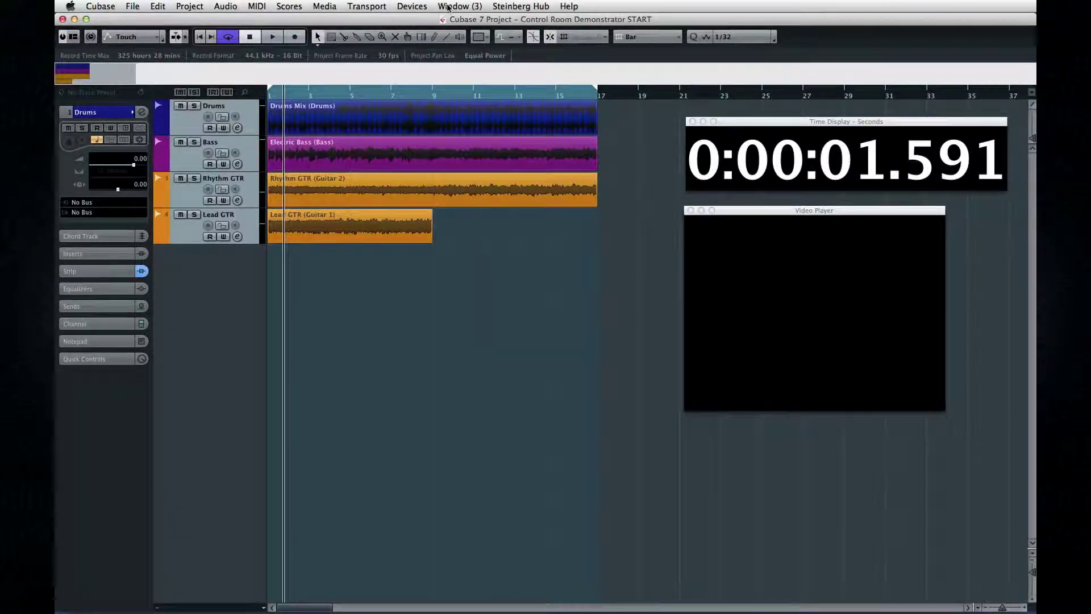
- Compare the Voice Over and Video and Time Code workspaces by switching between them twice, ending on Video and Time Code
click(448, 6)
mouse_move(464, 92)
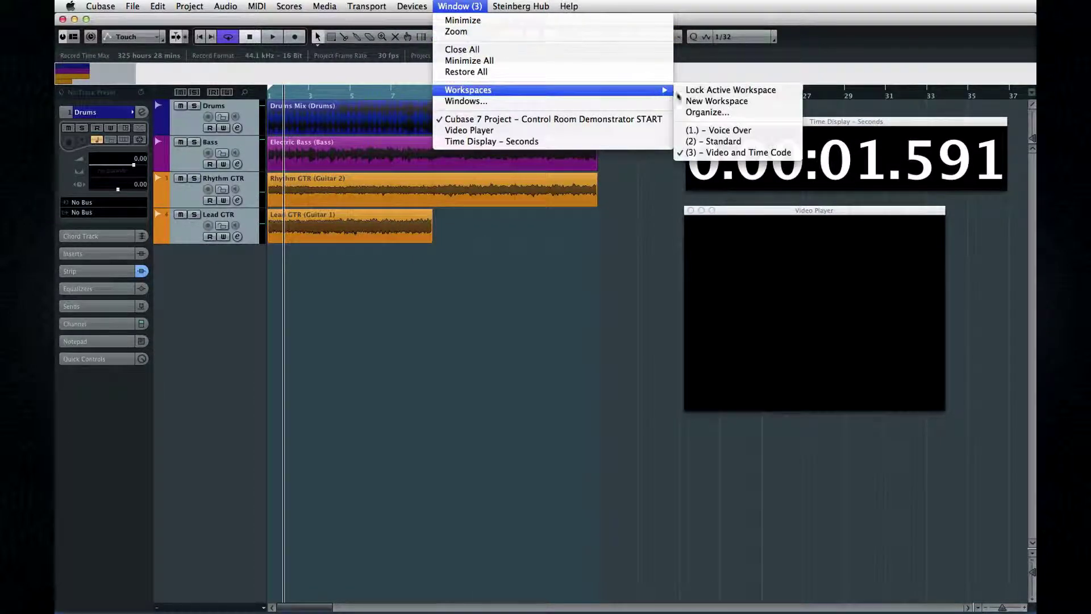
click(724, 133)
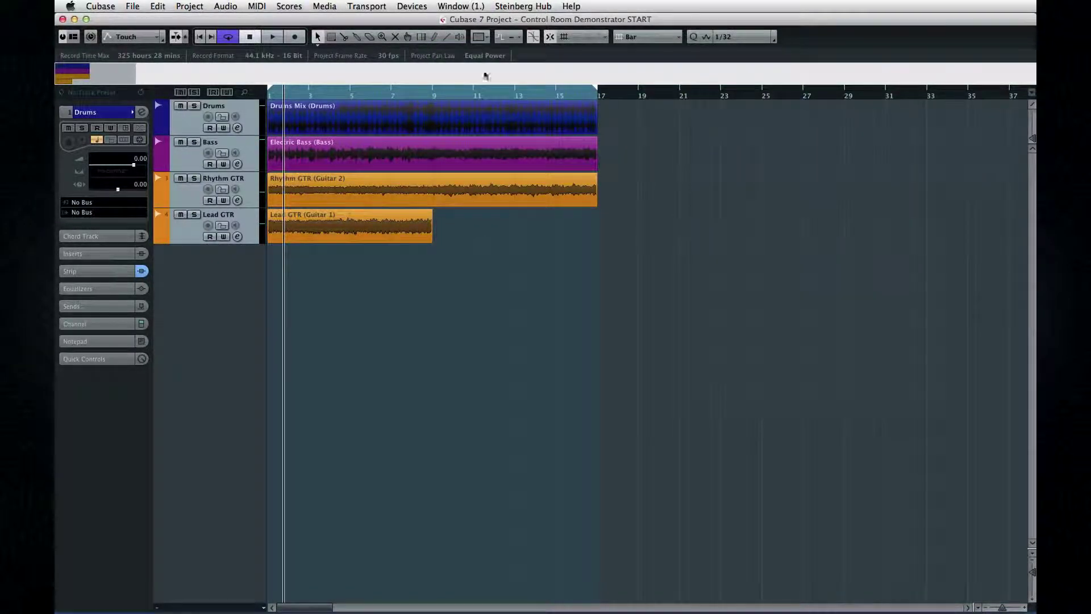
click(452, 6)
mouse_move(515, 91)
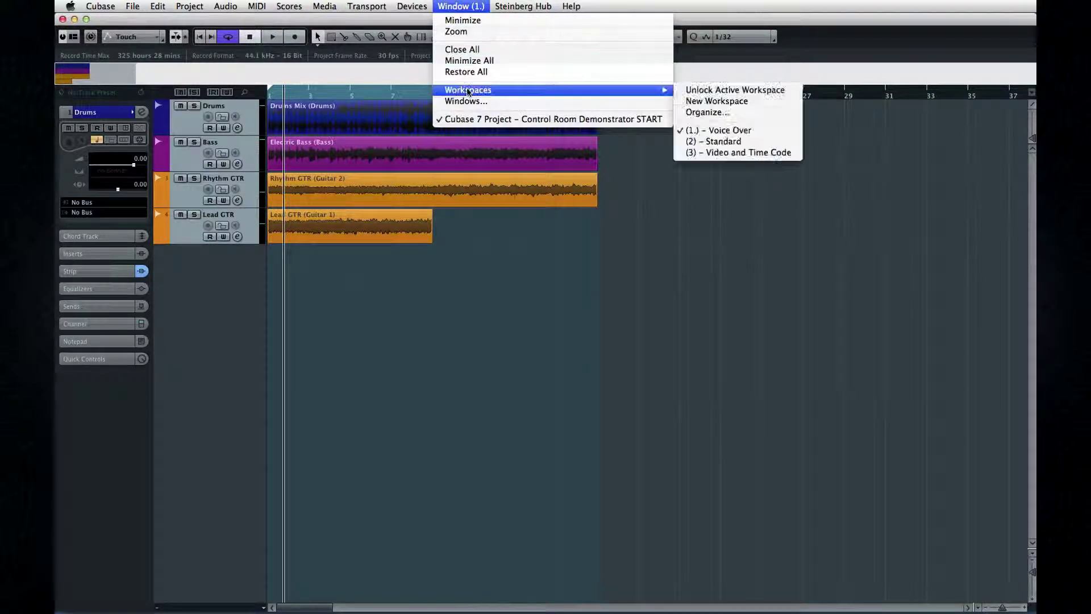
click(728, 154)
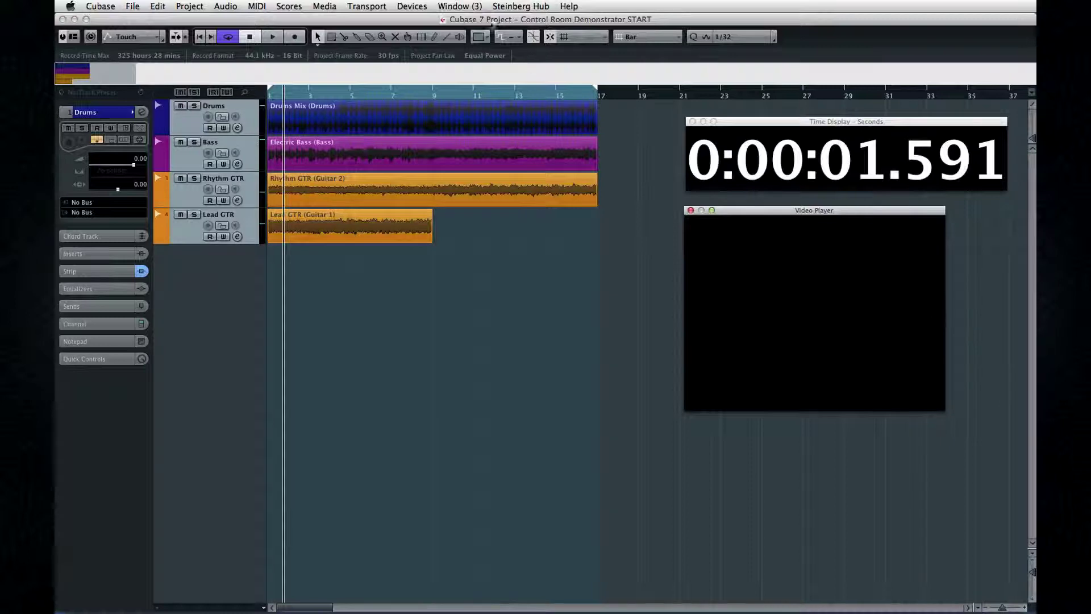
click(461, 6)
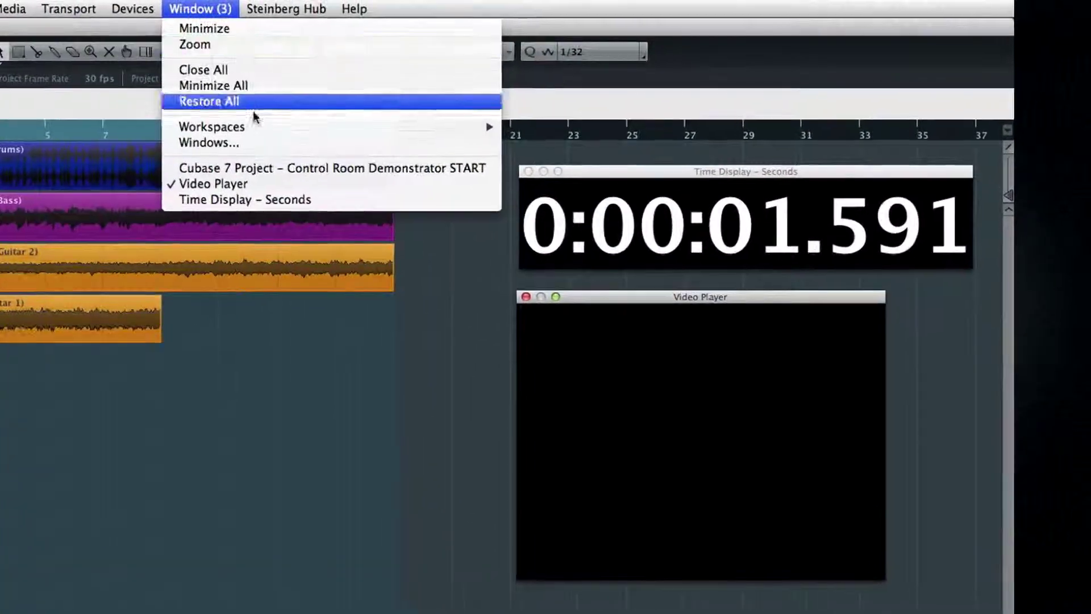
mouse_move(454, 126)
click(542, 184)
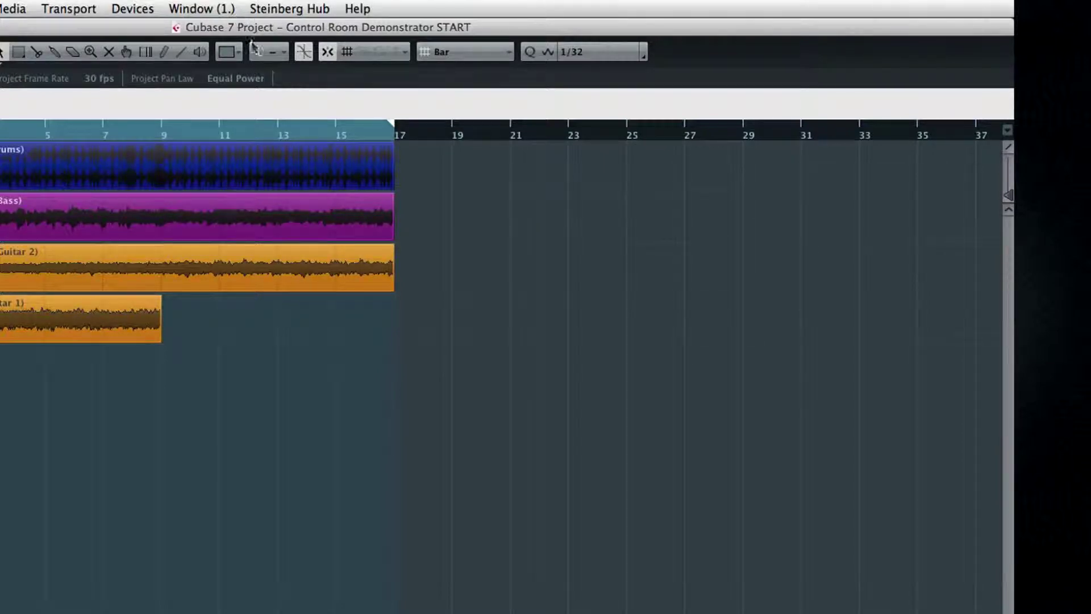
click(214, 9)
mouse_move(210, 126)
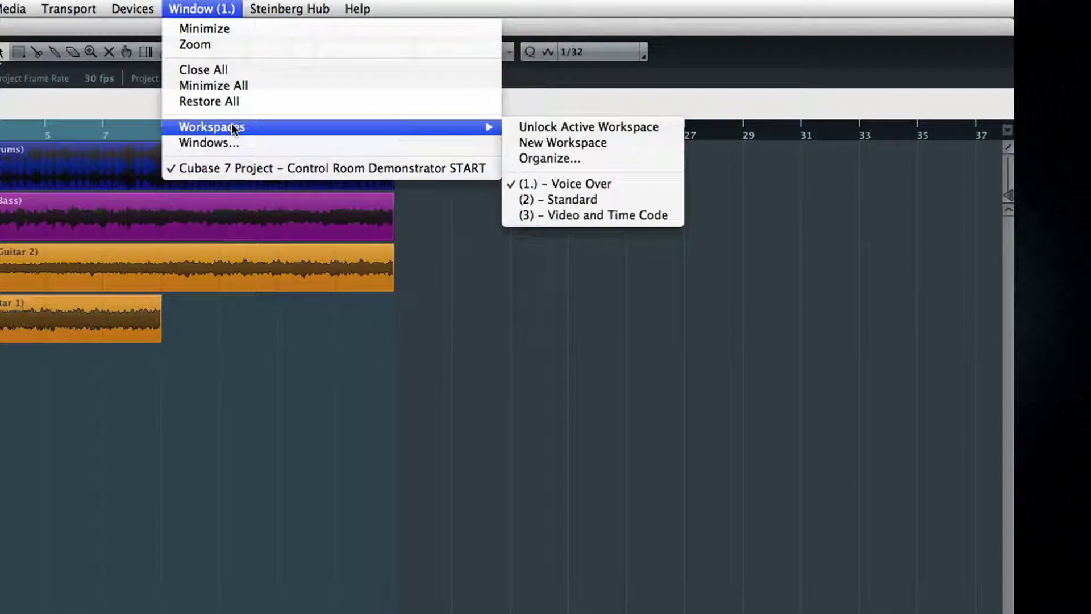
click(520, 214)
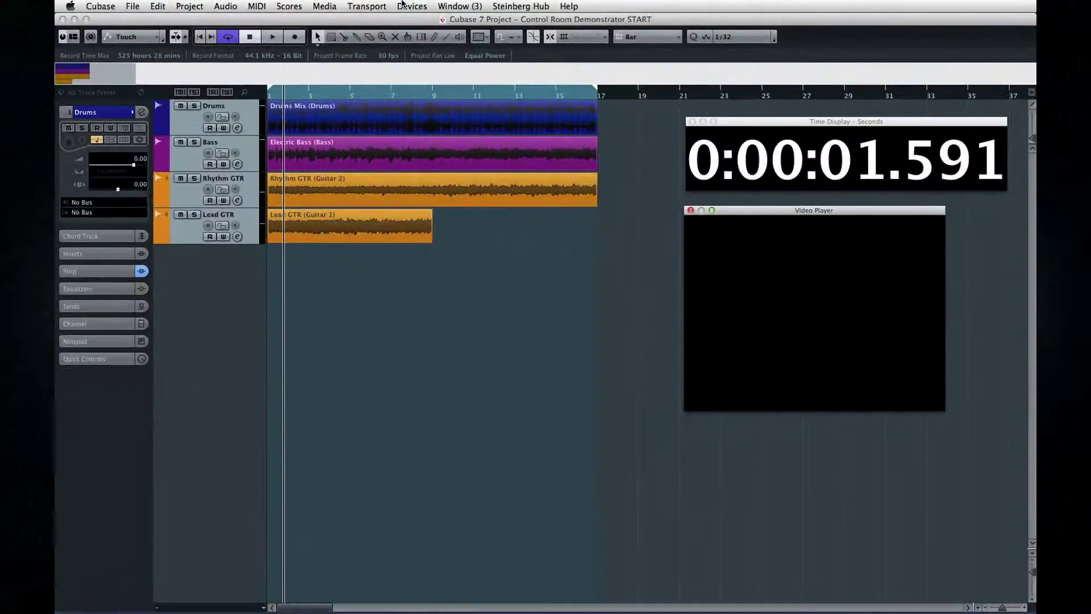
- Show the MMC Master panel and store the window layout as a new workspace named With MCC Control
click(263, 6)
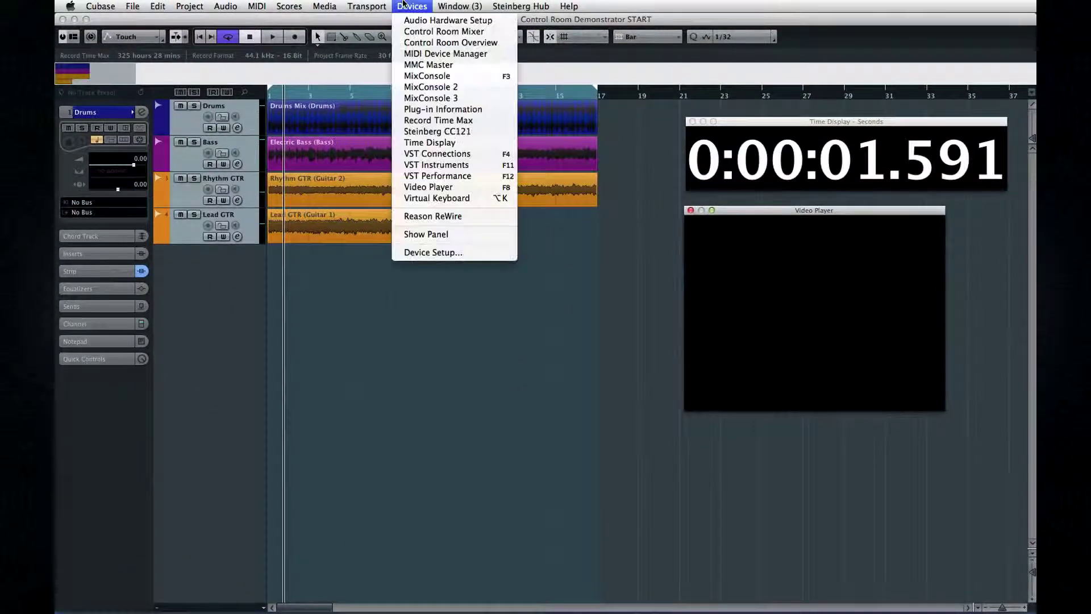
click(439, 67)
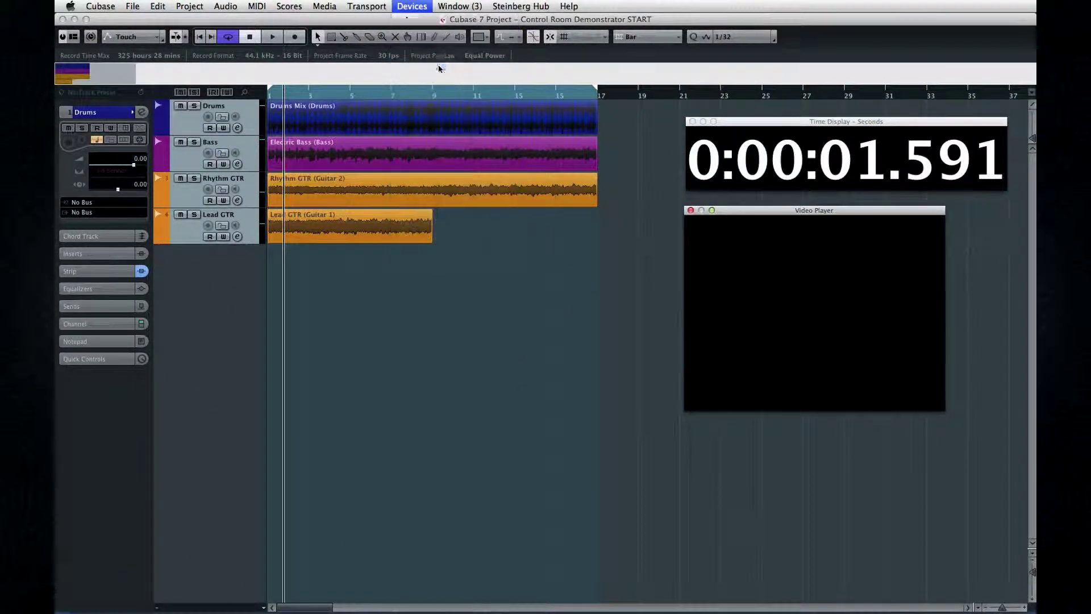
click(424, 8)
mouse_move(454, 5)
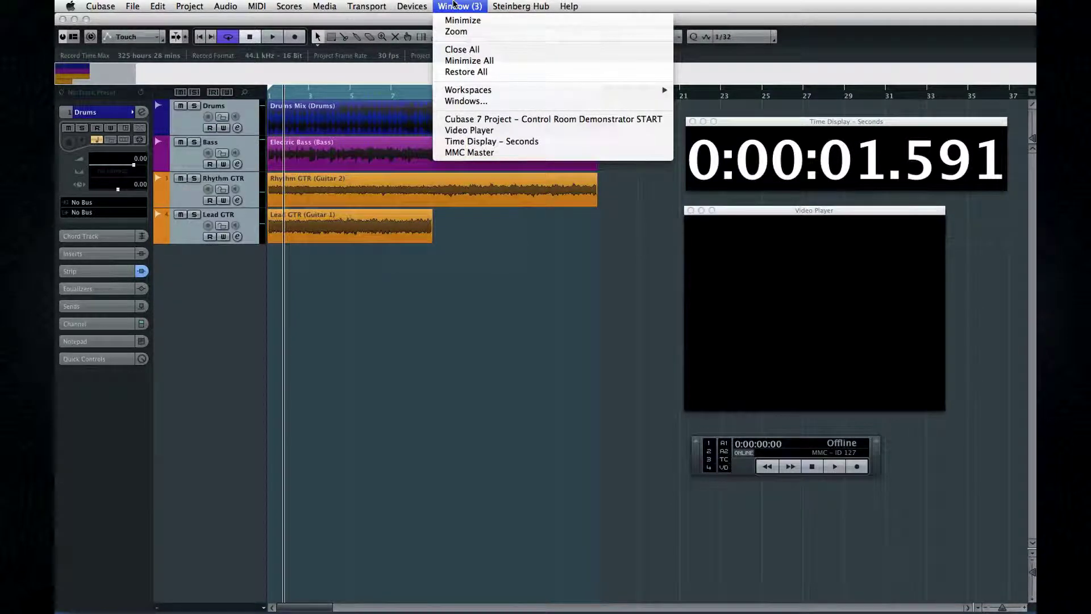
mouse_move(480, 89)
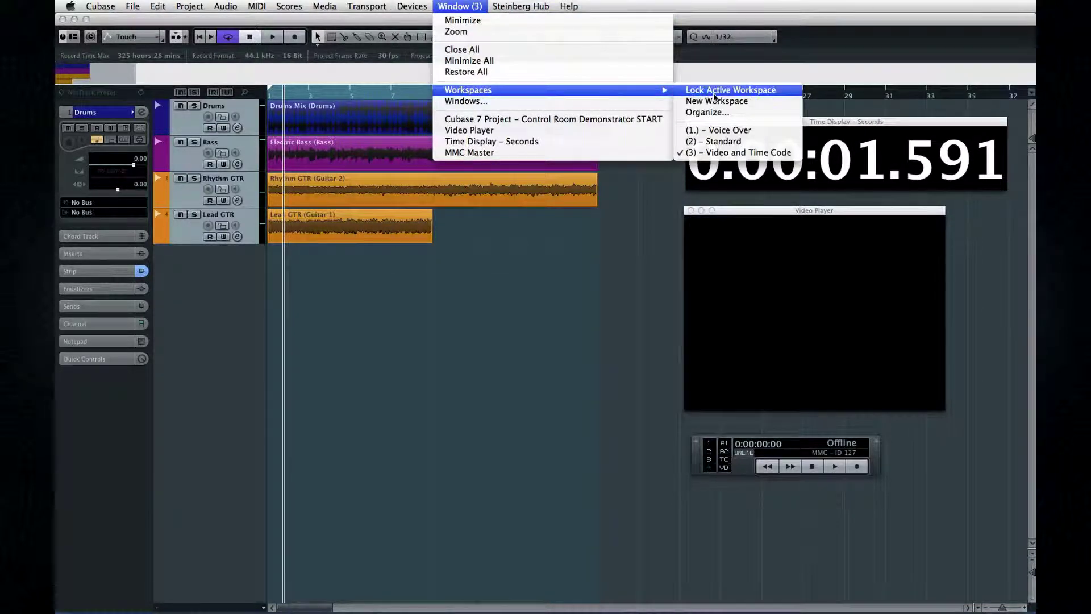
click(755, 102)
text(With MCC Control)
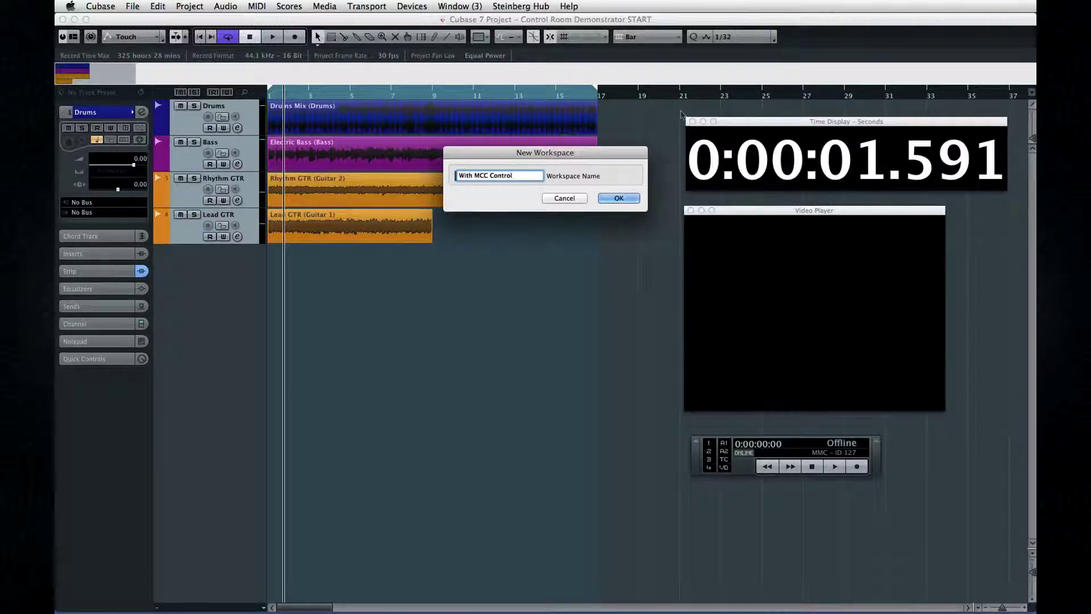
click(619, 198)
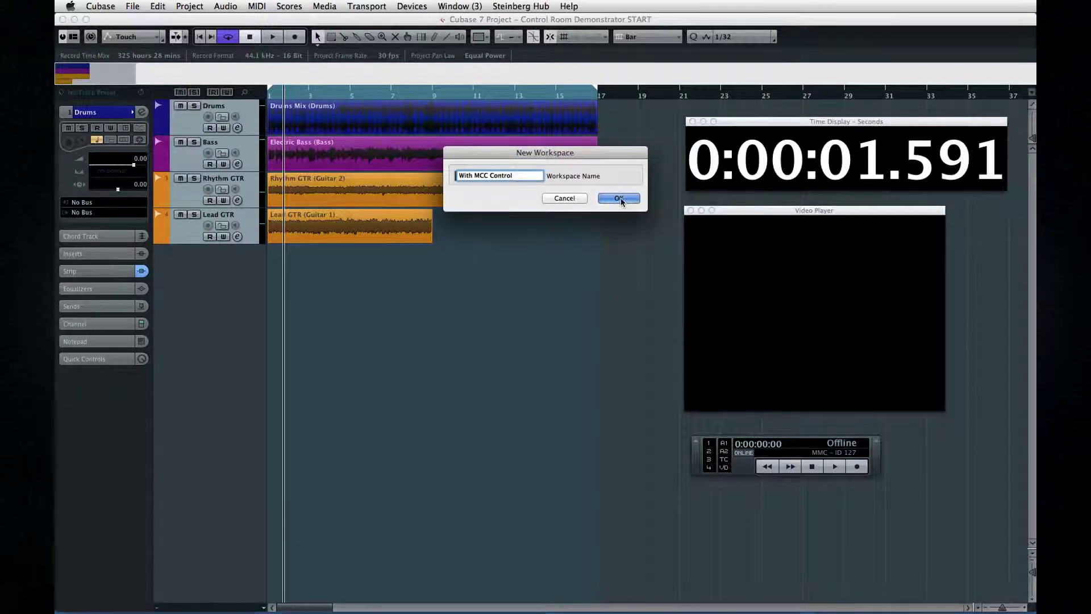
- Switch the project to the Standard workspace
click(467, 8)
mouse_move(486, 90)
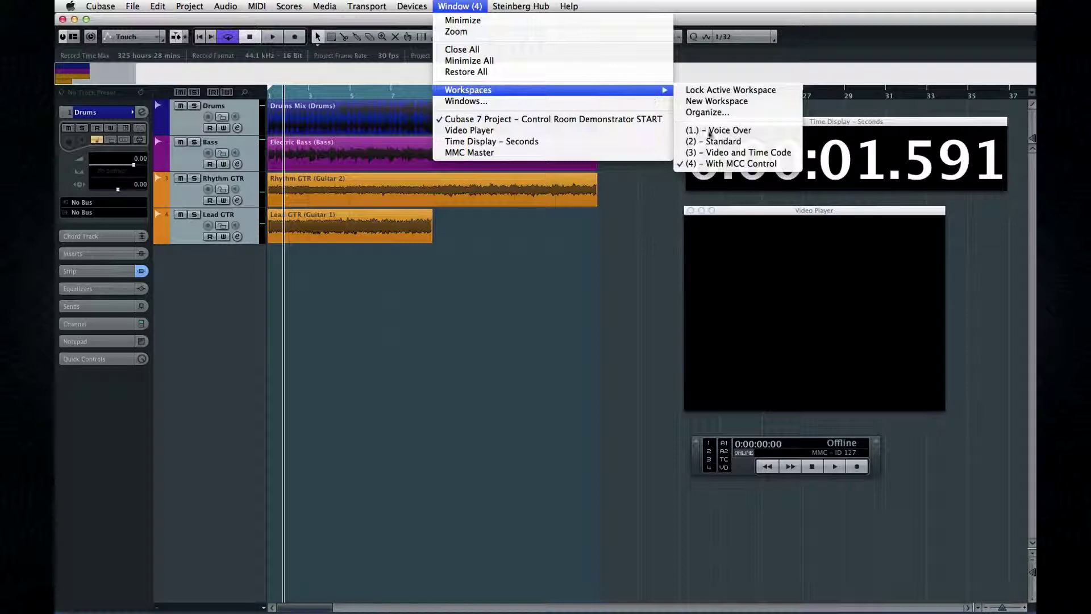
click(754, 141)
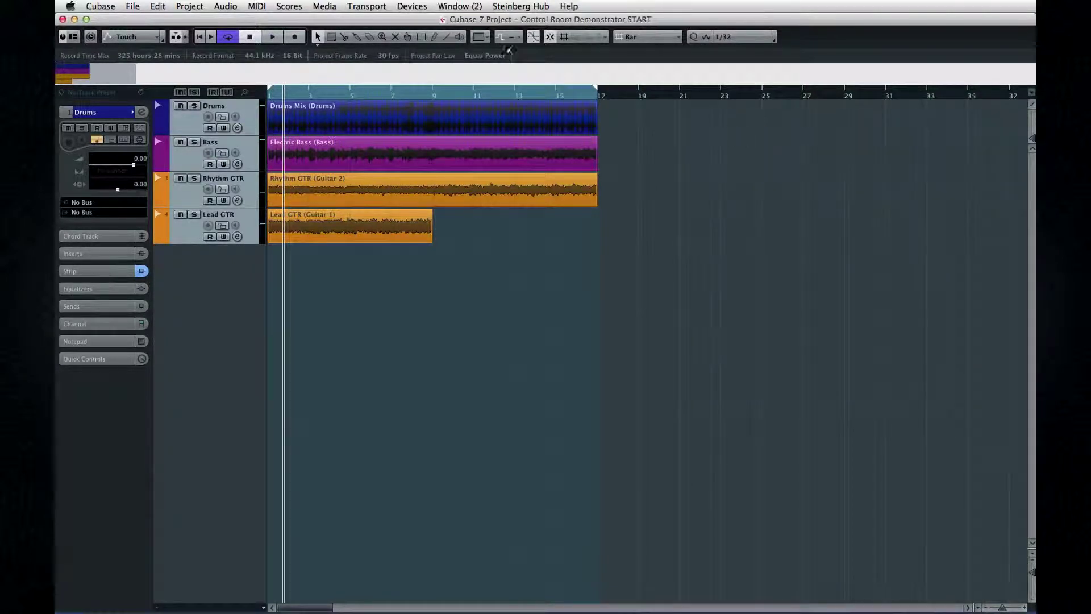
- Organize the workspaces by copying Standard and Video and Time Code into the global workspace presets
click(461, 6)
mouse_move(487, 91)
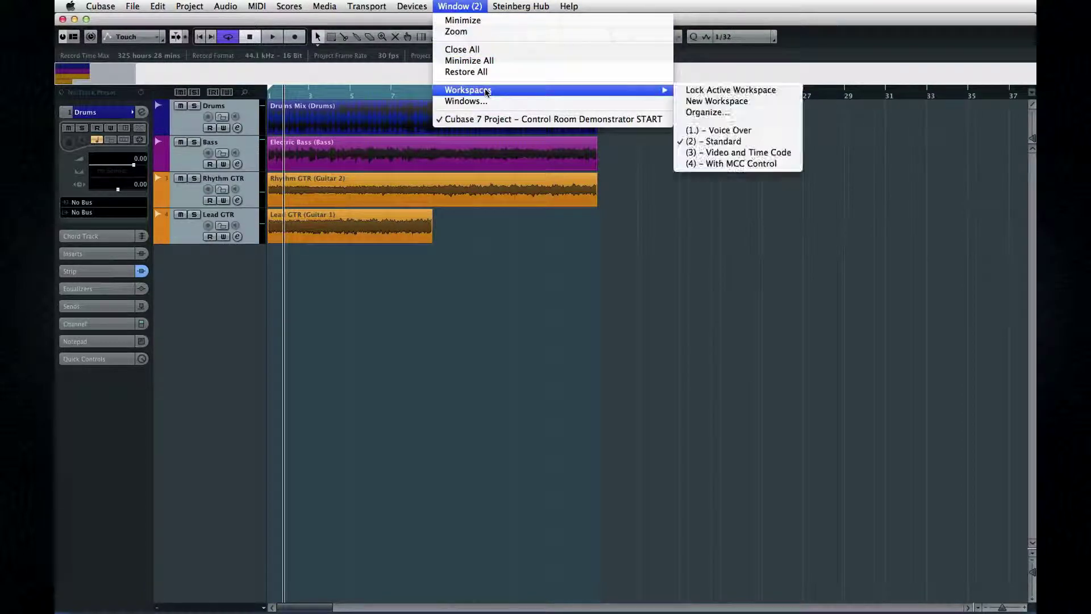
click(739, 112)
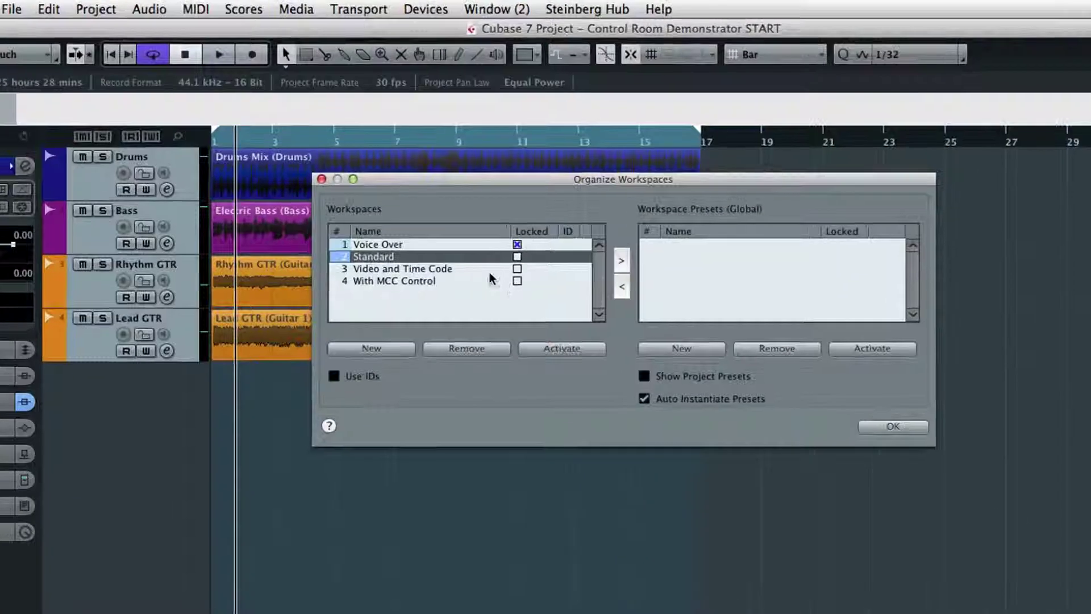
click(397, 269)
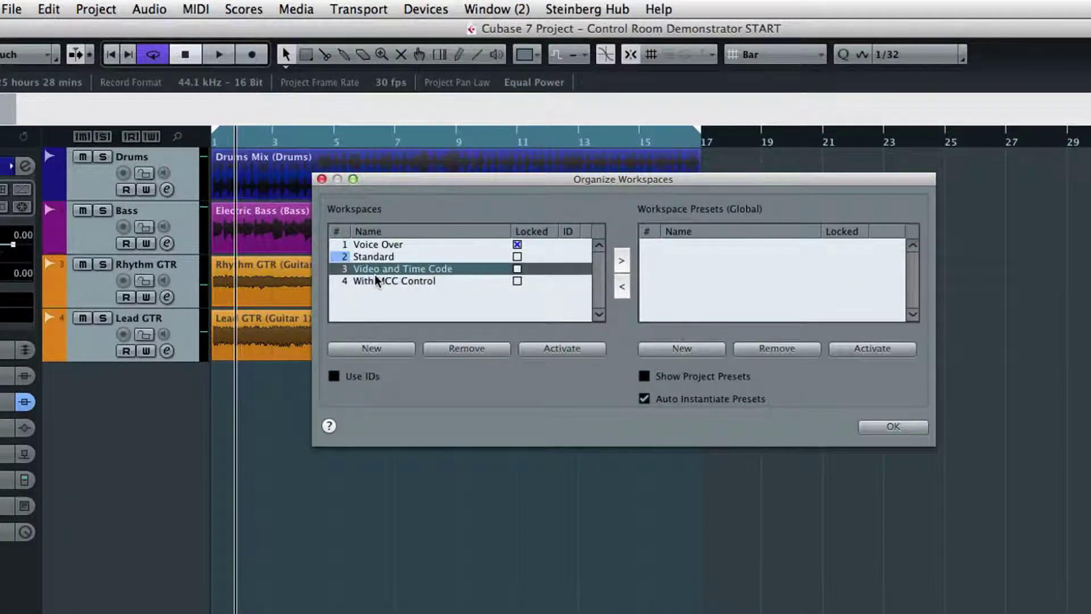
click(372, 281)
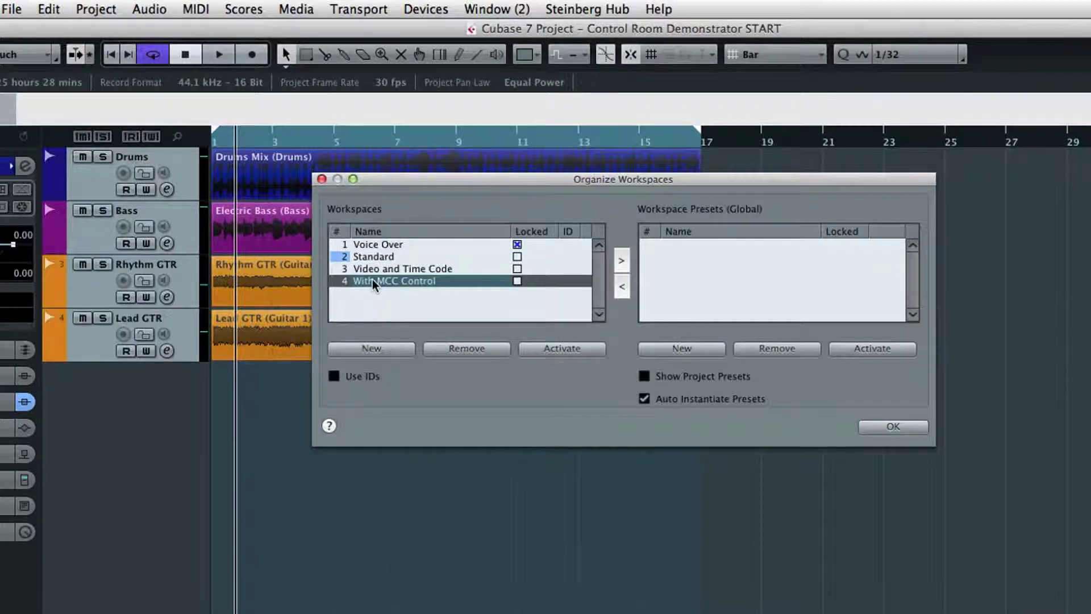
click(371, 245)
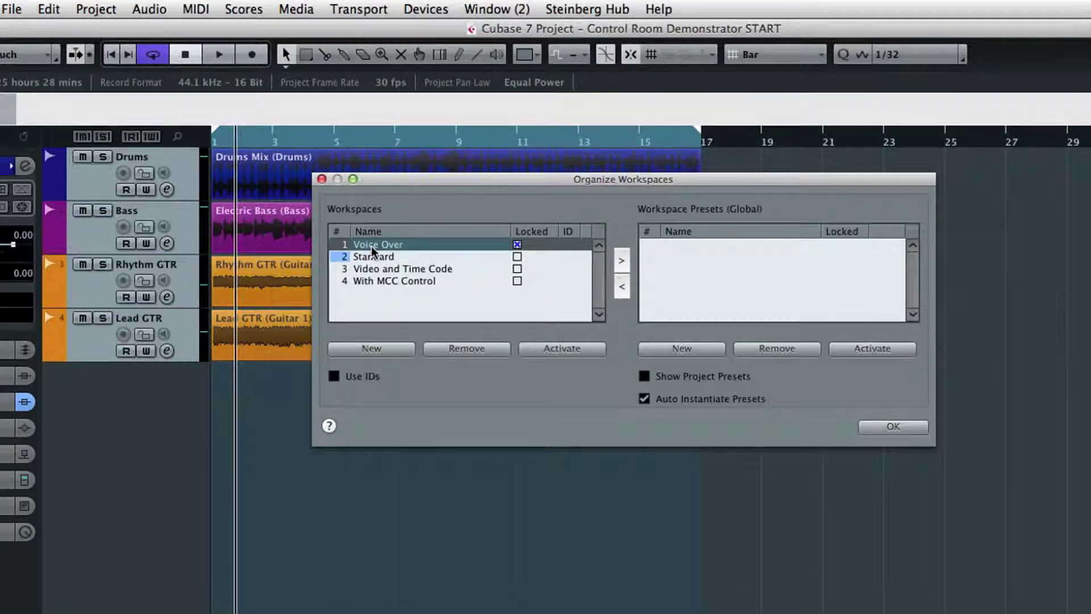
click(373, 259)
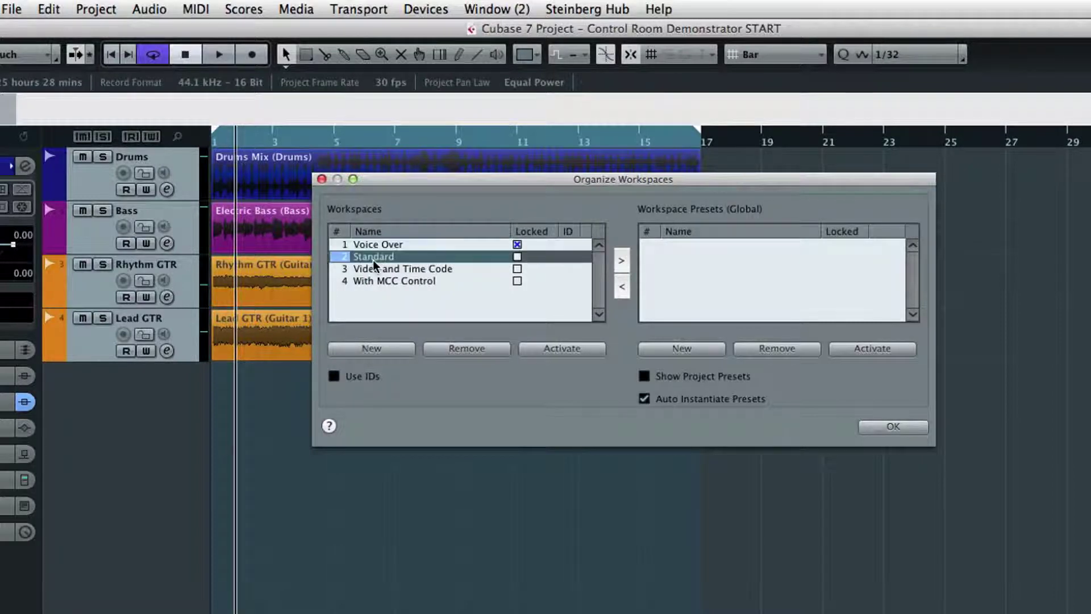
click(626, 261)
click(433, 269)
click(623, 262)
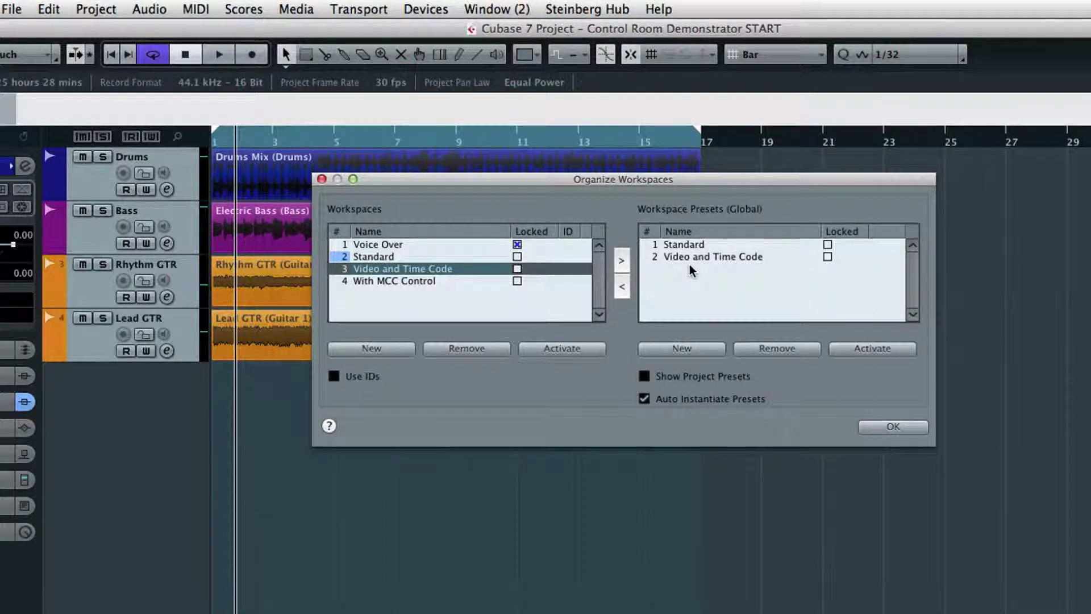
click(916, 429)
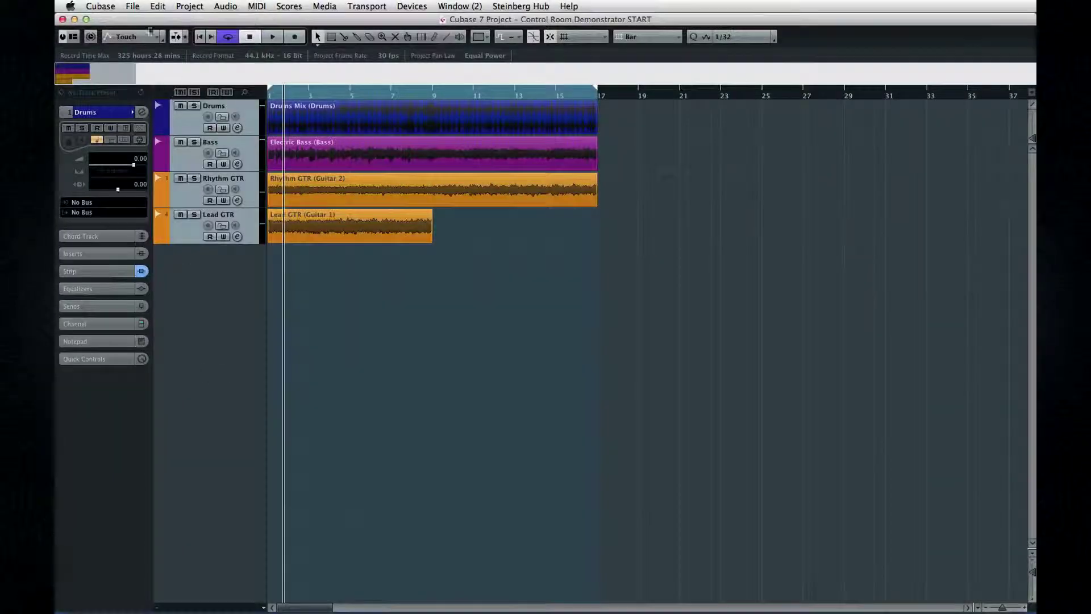
- Start saving the current project as a template and name it Streamworks 101
click(132, 6)
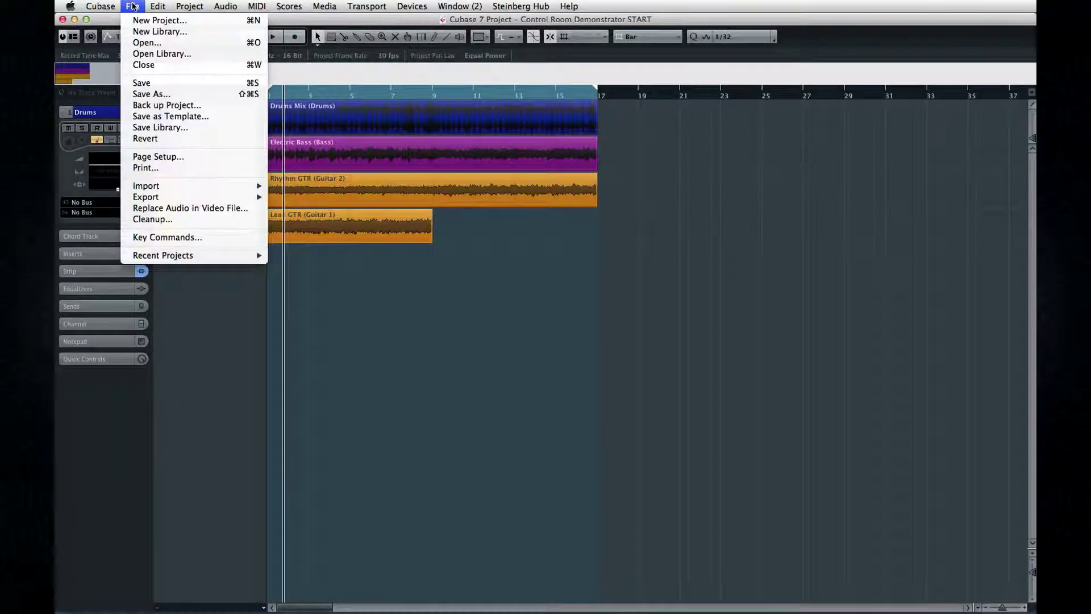
click(126, 118)
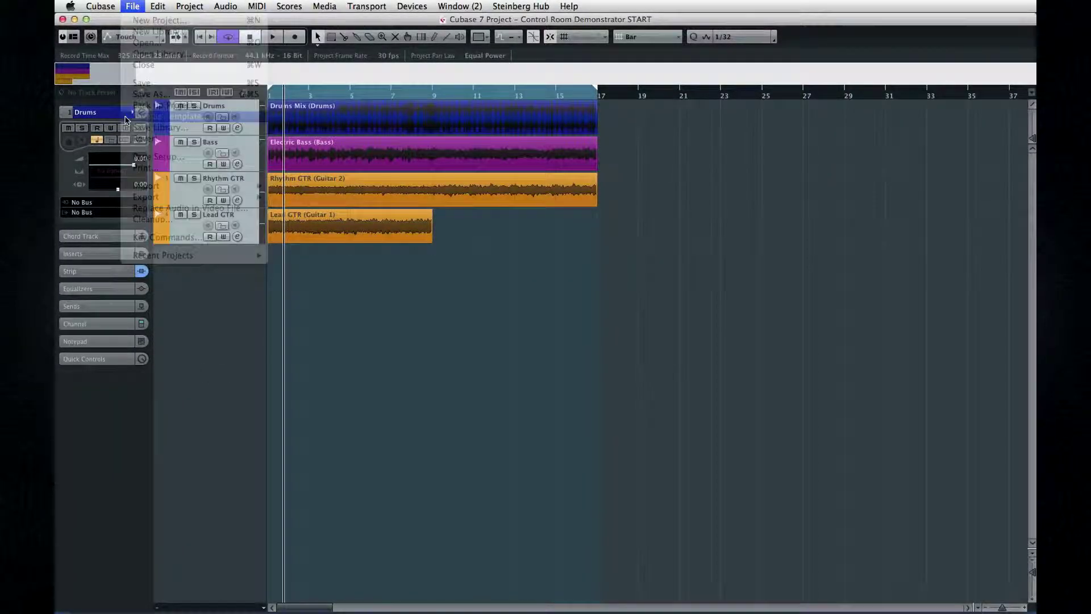
text(Streamworks )
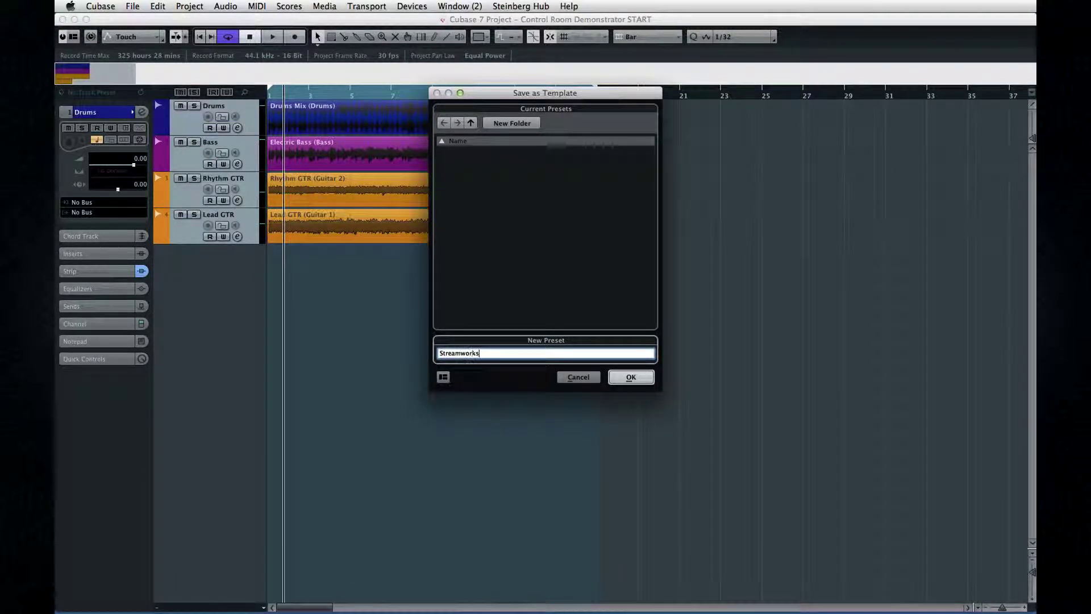
text(101)
- Set the template's content summary to Basic Drum Tracks and its category to Production, and save the template
click(443, 377)
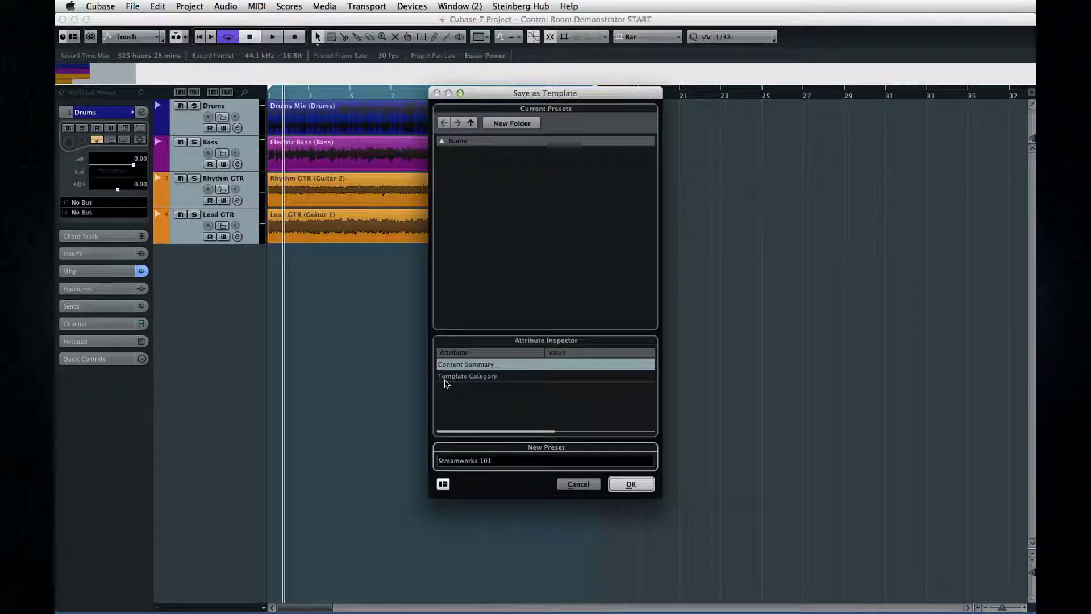
click(563, 365)
click(564, 367)
text(Basic Drum Tracks)
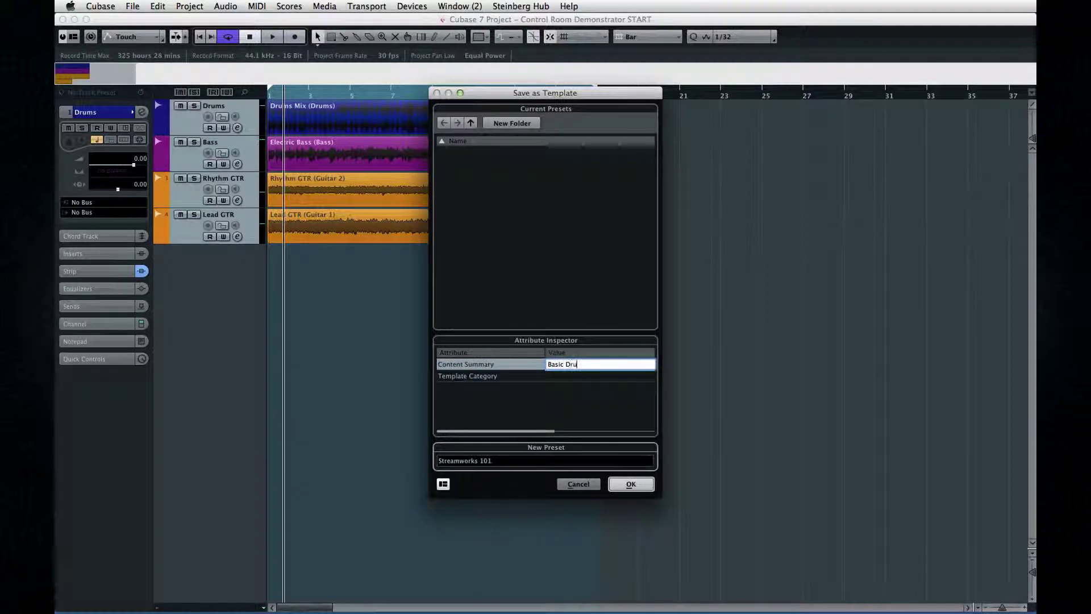
click(514, 377)
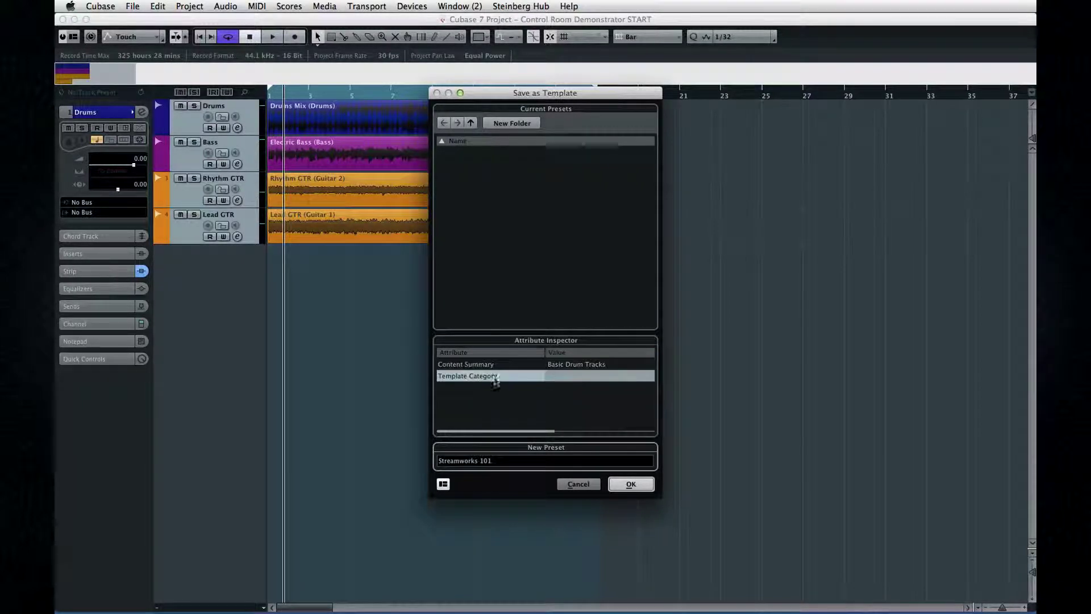
click(602, 376)
click(580, 387)
click(630, 484)
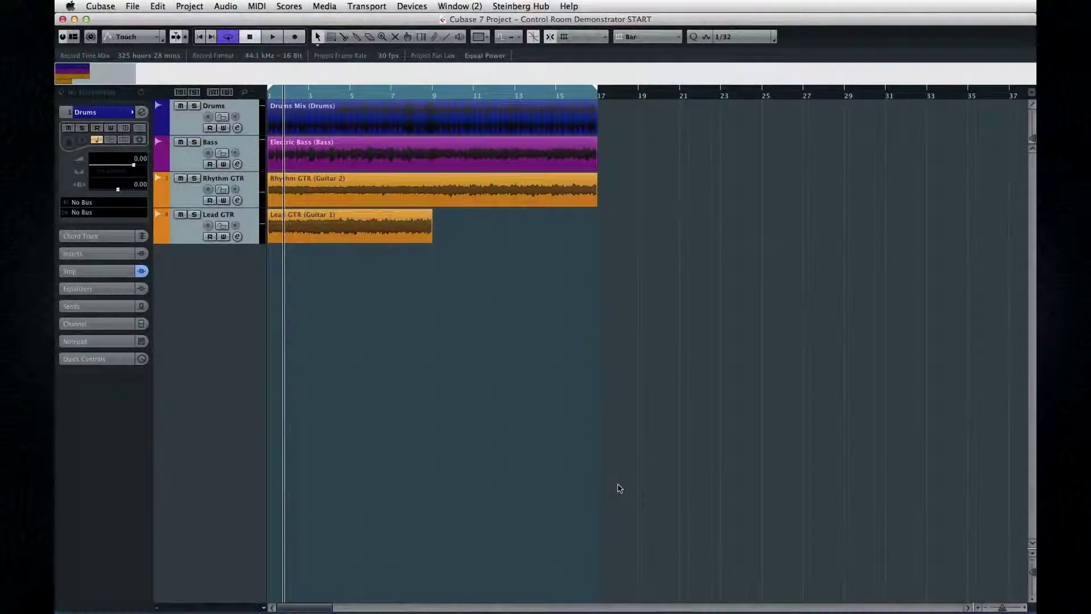
- Open the Steinberg Hub and check the Streamworks 101 template among the Production projects
click(520, 6)
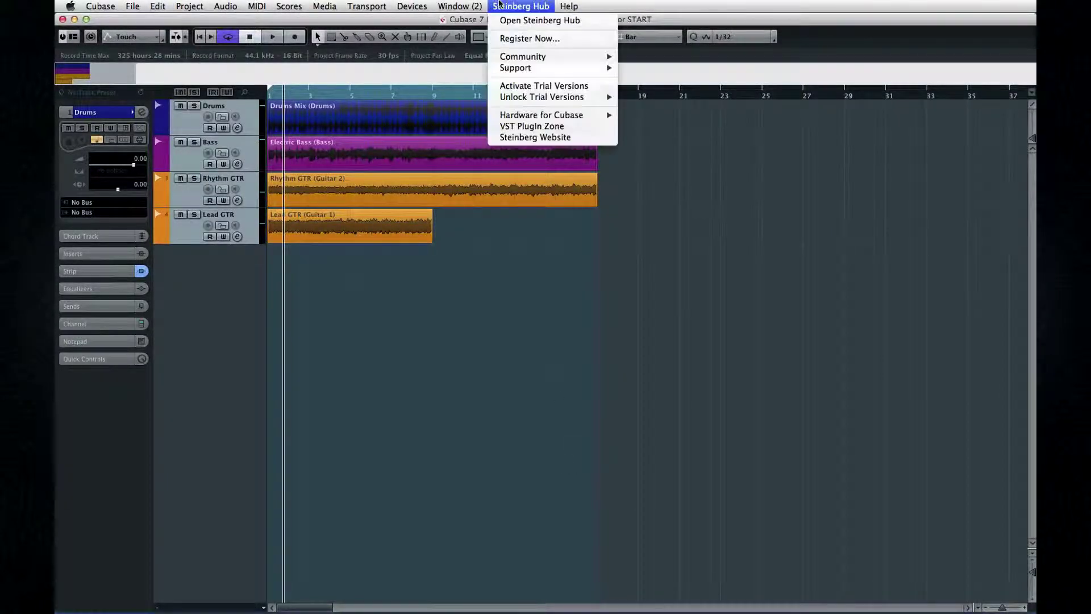
click(516, 21)
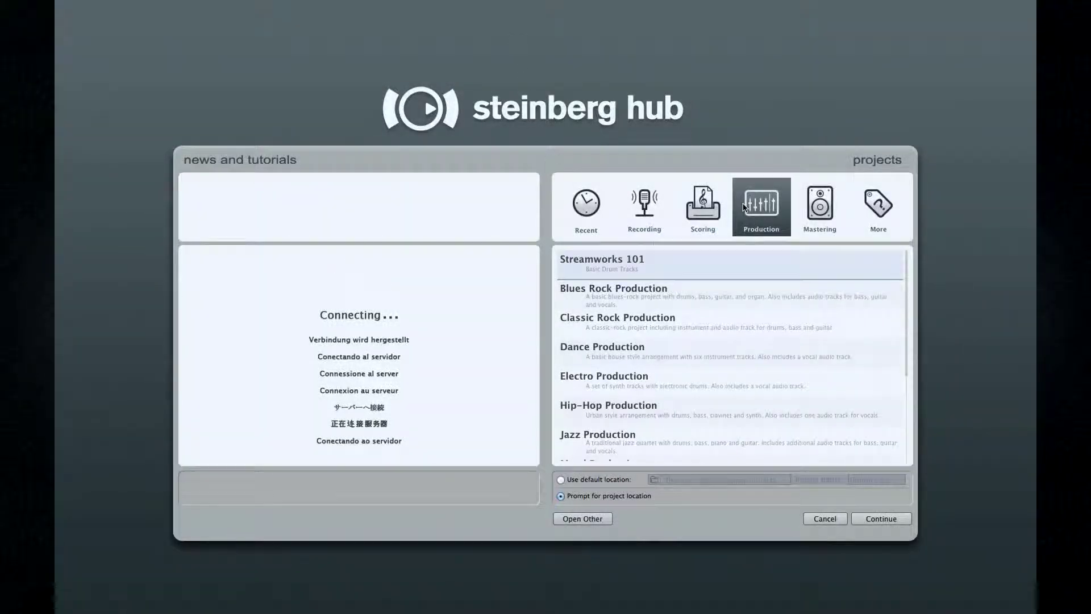
click(696, 276)
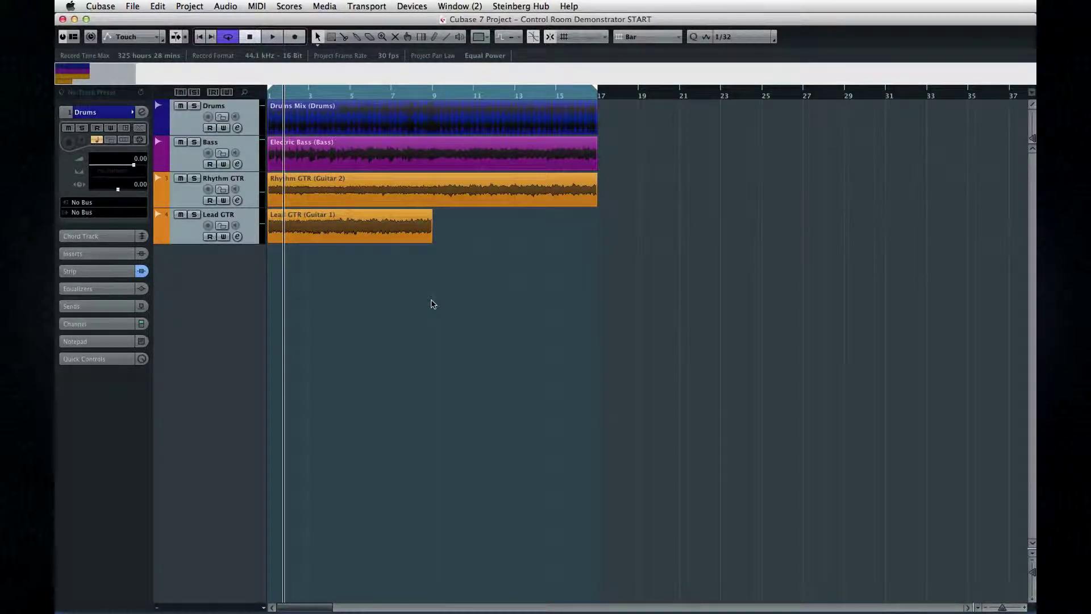
- Exclude the Steinberg CC121 input port from All MIDI Inputs in the MIDI Port Setup and accept the device settings
click(422, 8)
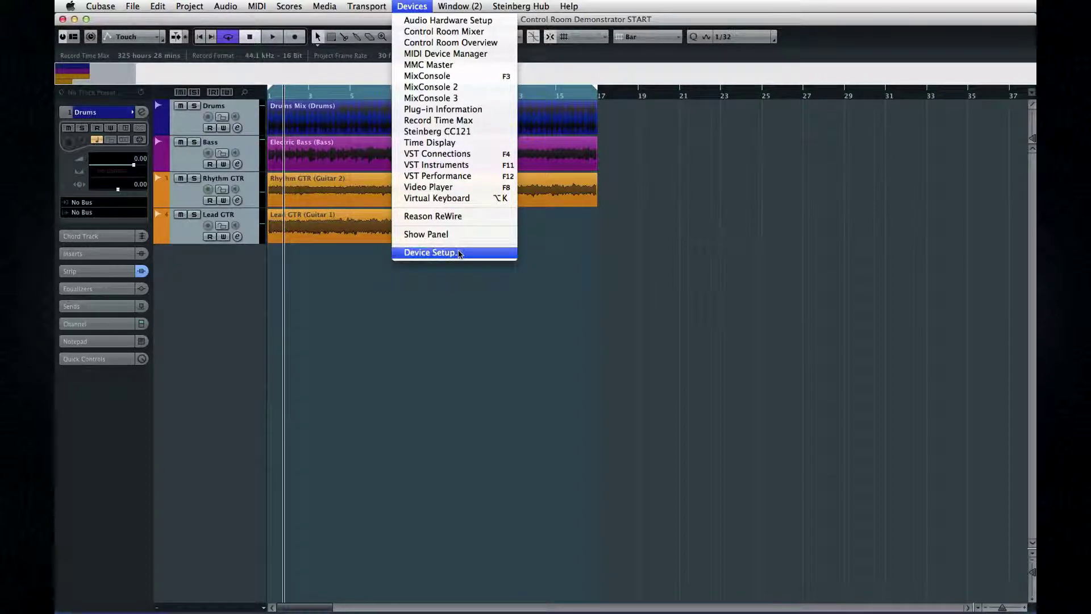
click(433, 252)
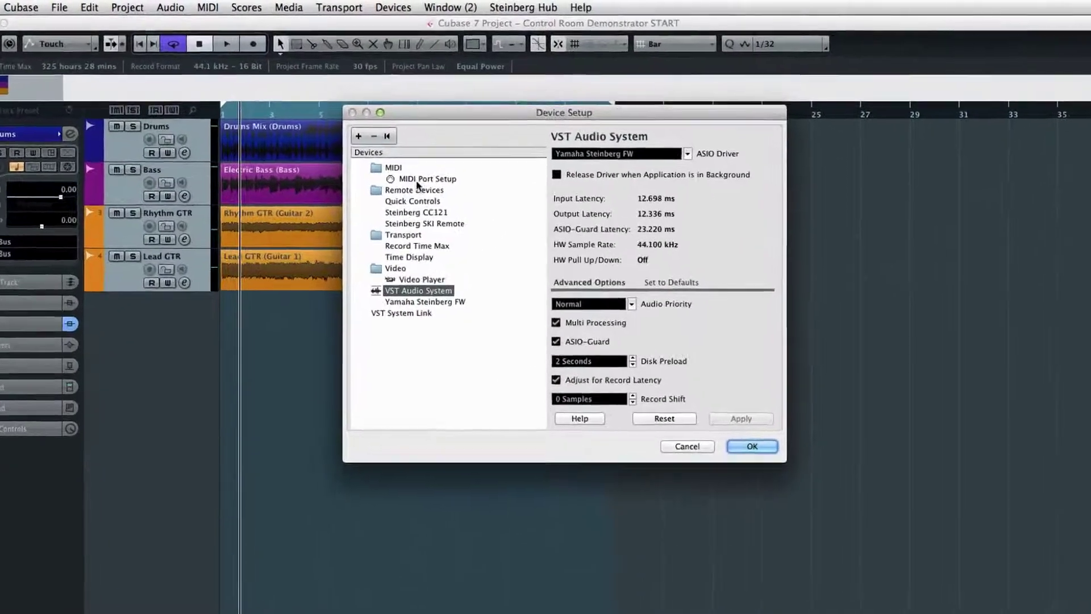
click(435, 163)
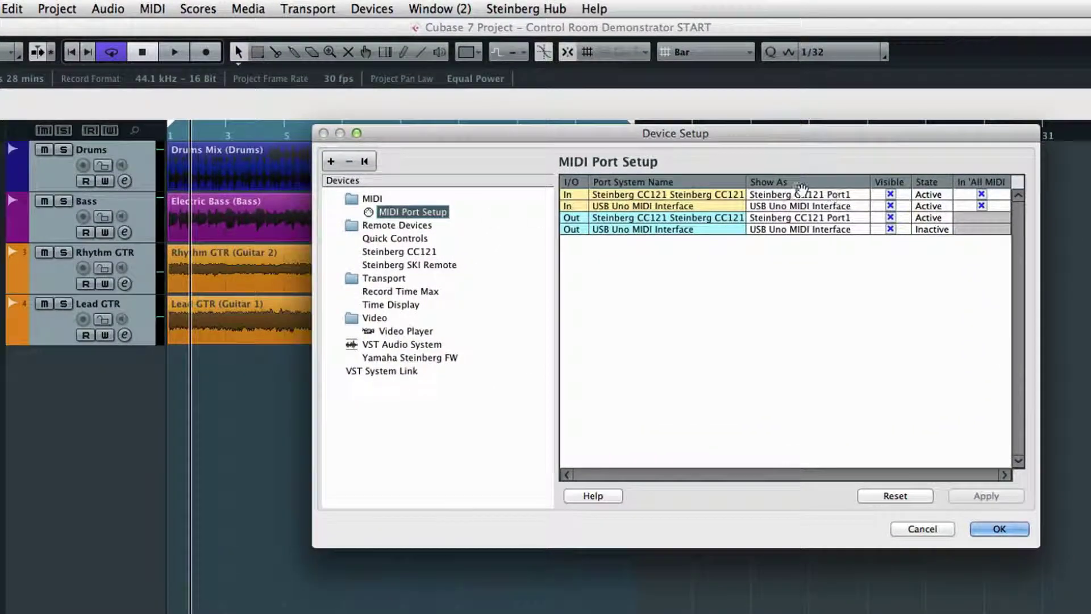
click(663, 195)
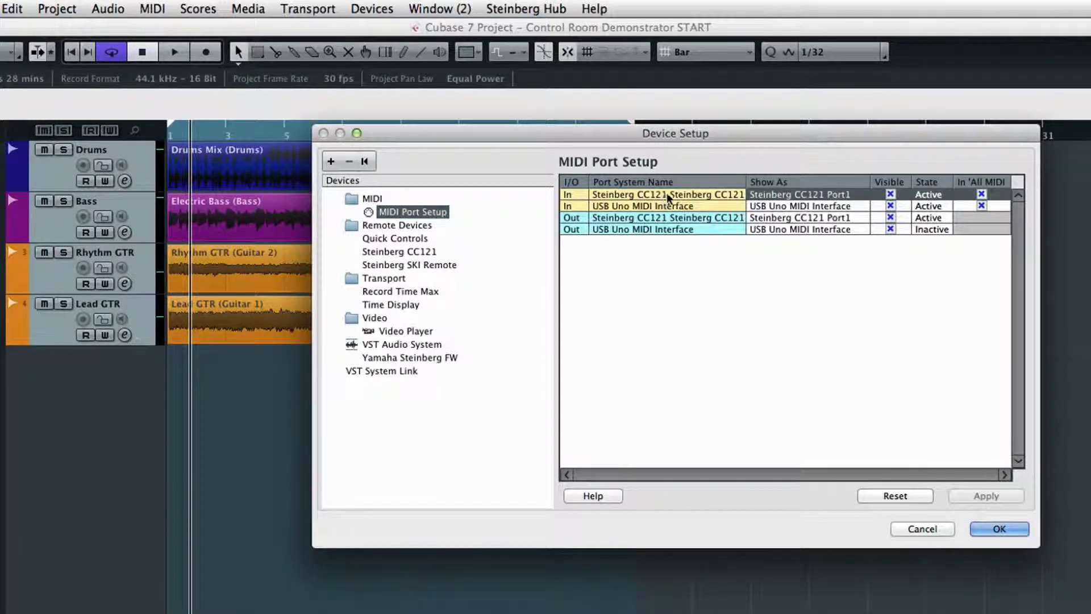
click(981, 193)
click(717, 217)
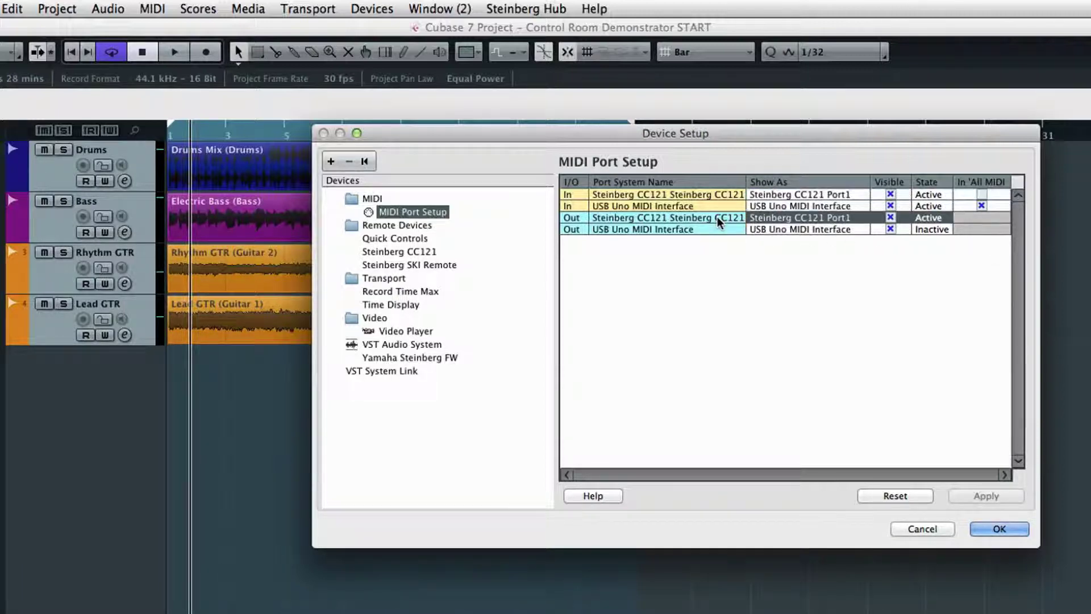
click(989, 529)
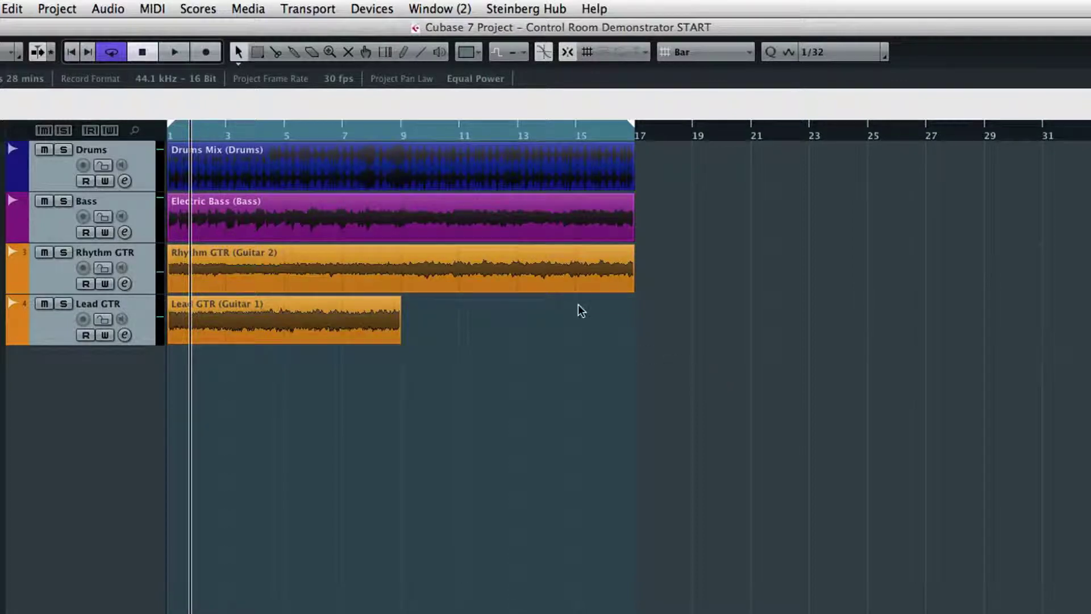
- Open Device Setup, check the Quick Controls remote settings, and add a Steinberg Houston remote device
click(350, 7)
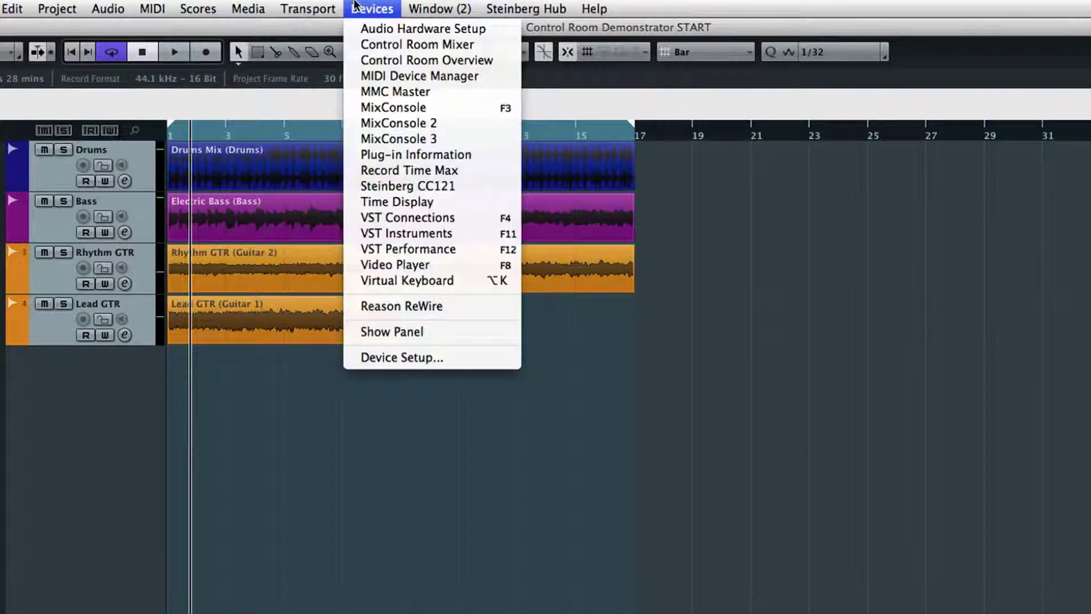
click(415, 356)
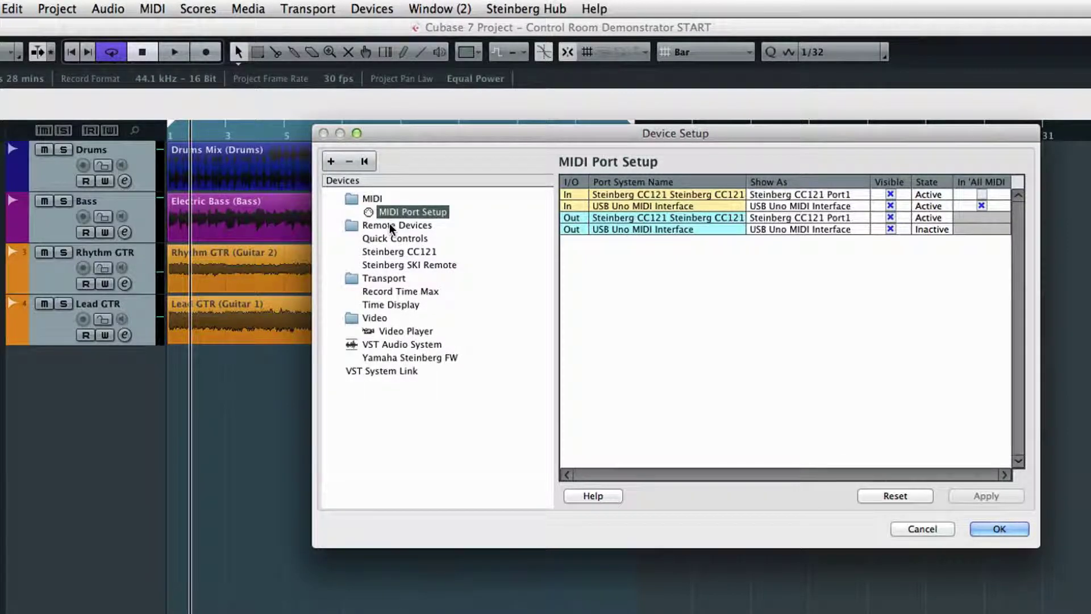
click(421, 226)
click(407, 239)
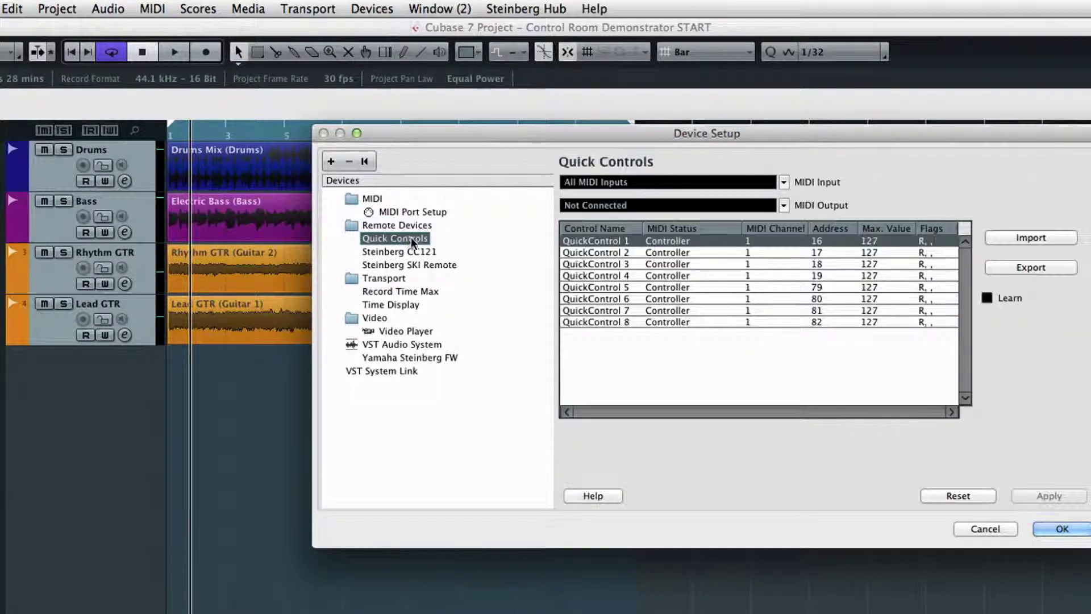
click(331, 162)
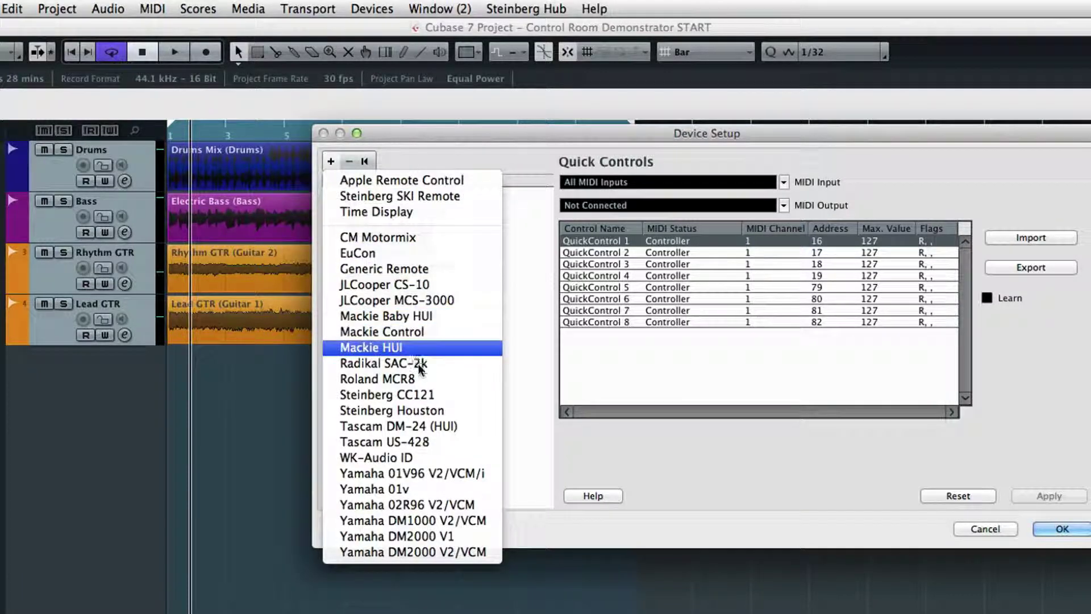
click(439, 410)
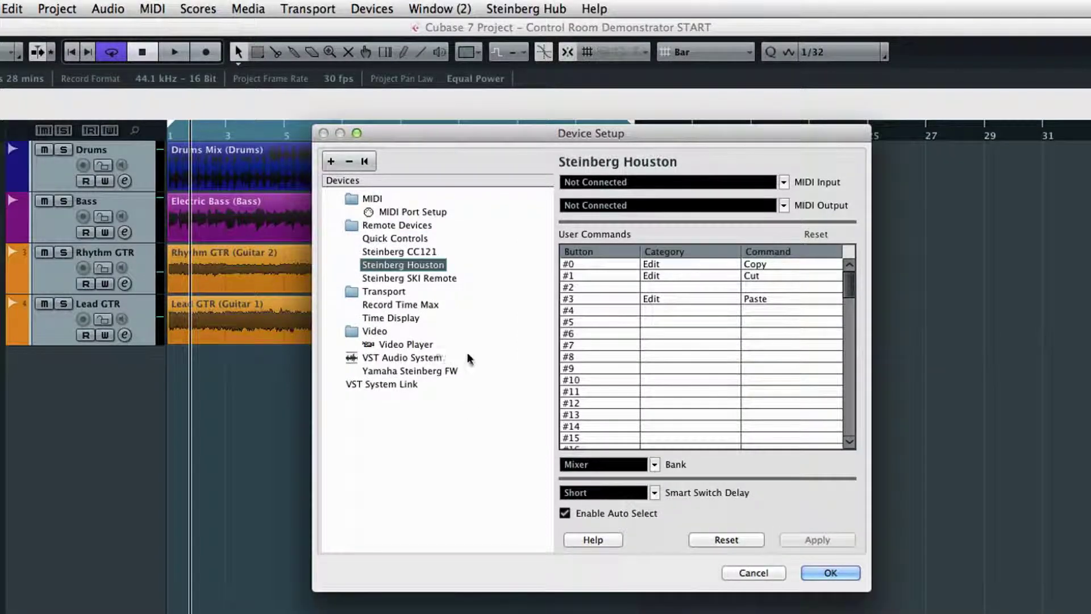
- Set the Steinberg Houston's MIDI input to All MIDI Inputs and reset the device
click(784, 182)
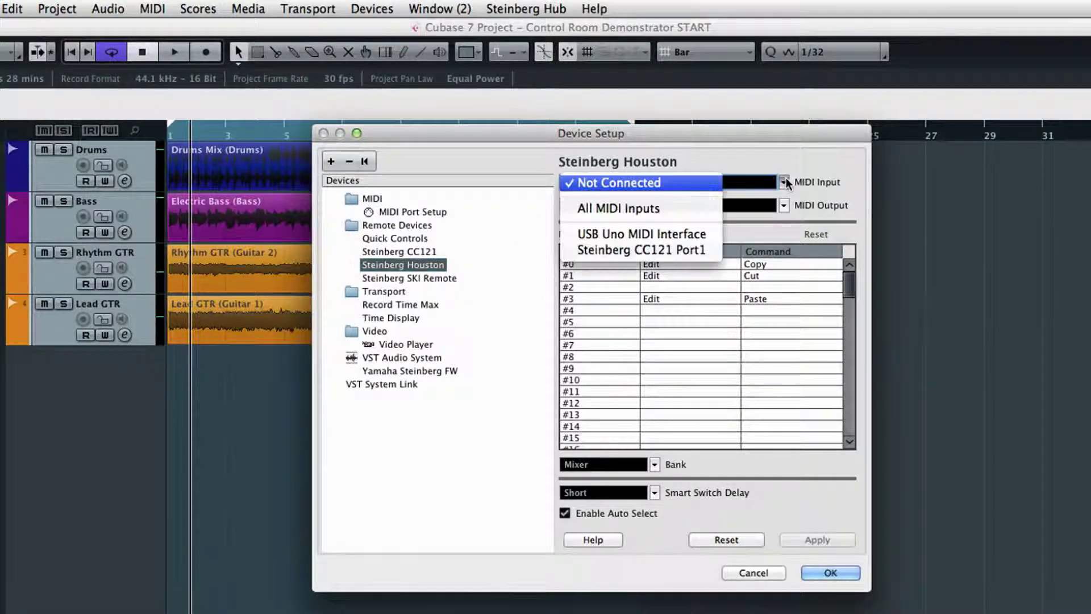
click(690, 209)
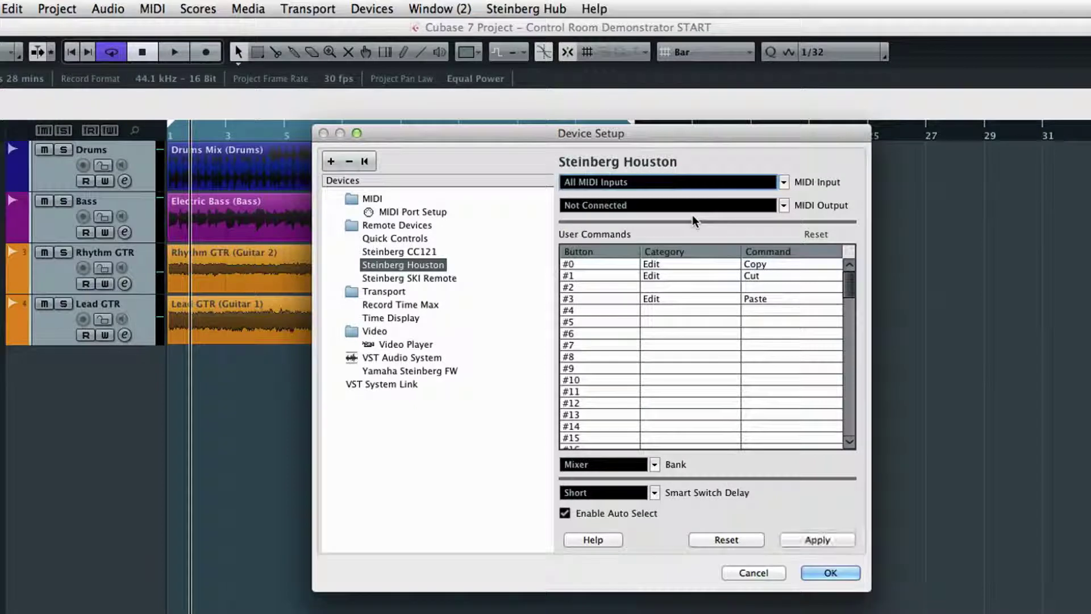
click(823, 573)
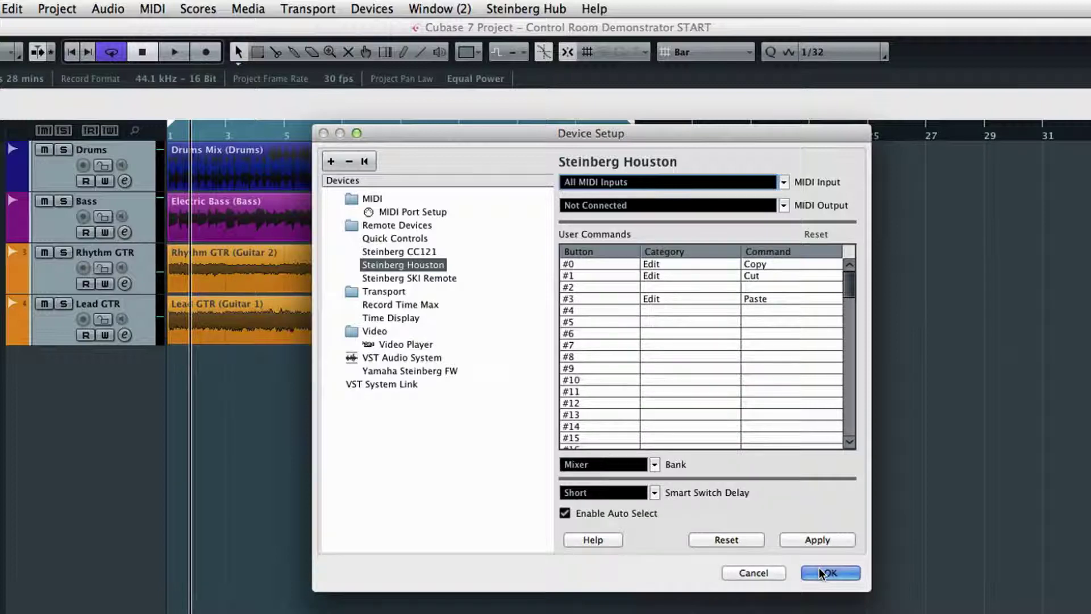
click(724, 540)
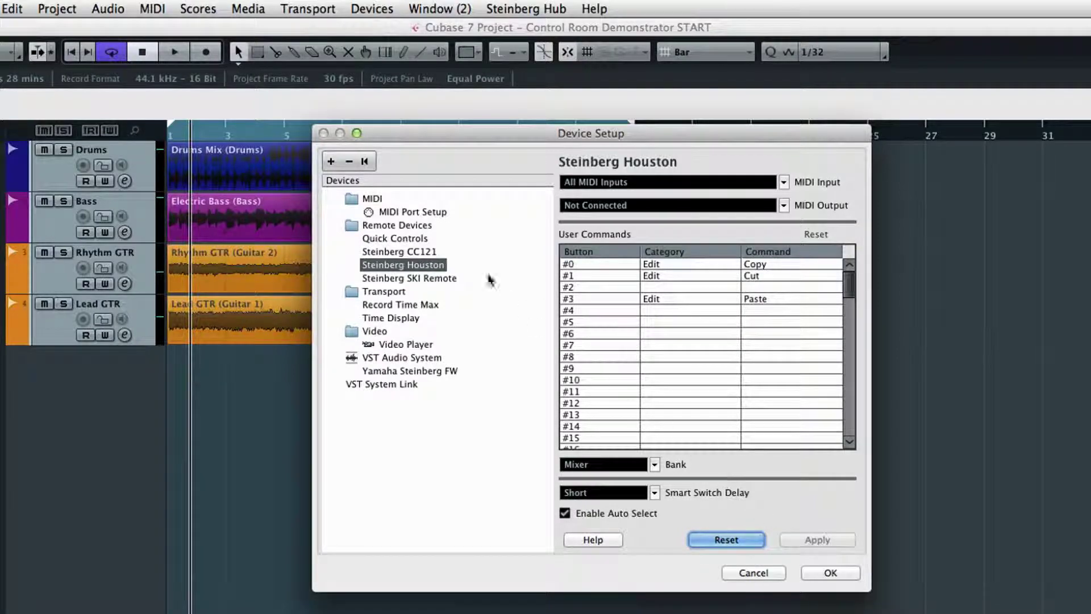
- Add a Generic Remote device with Fader 3's MIDI status set to Note Off and Fader 5 assigned to Metronome
click(331, 161)
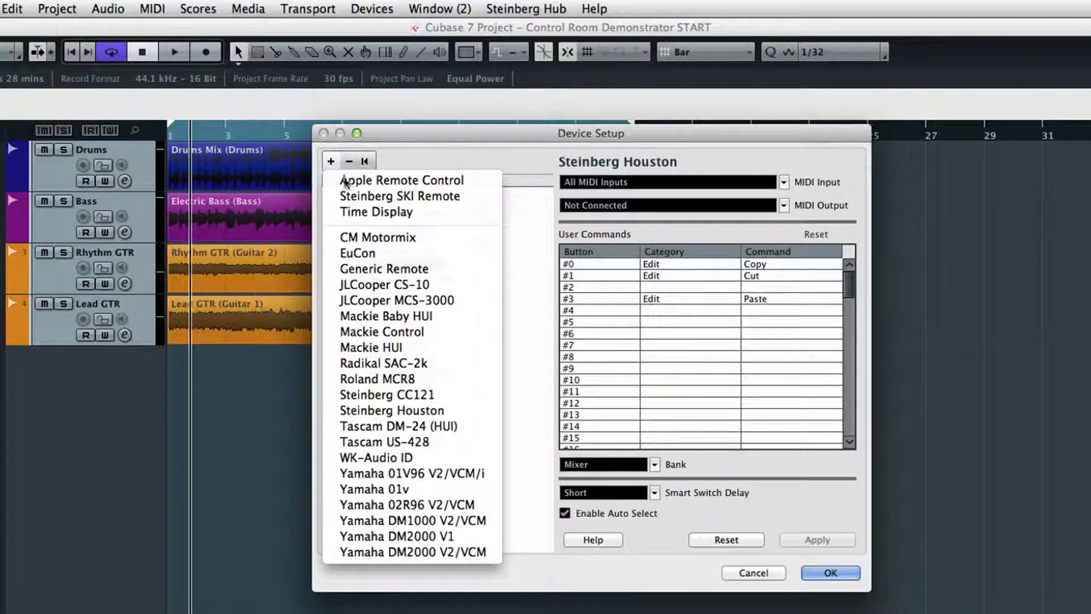
click(383, 265)
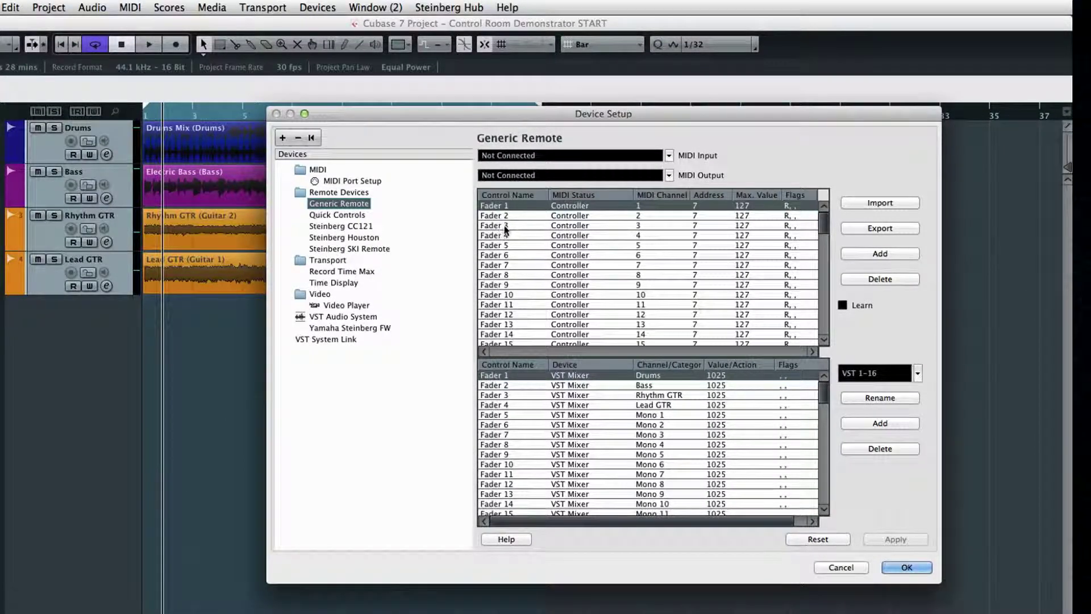
click(570, 230)
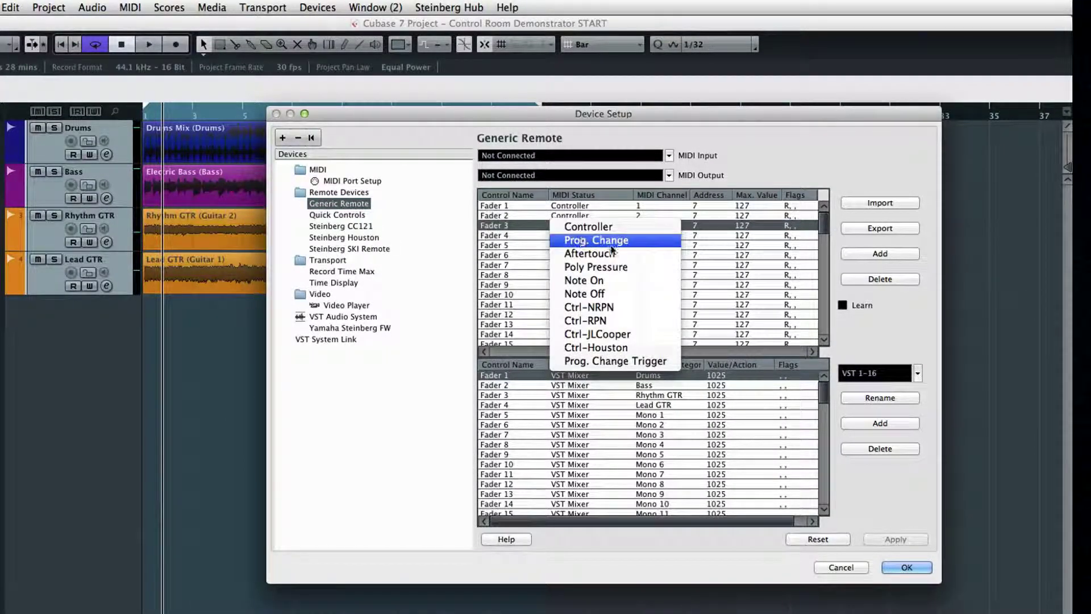
click(649, 294)
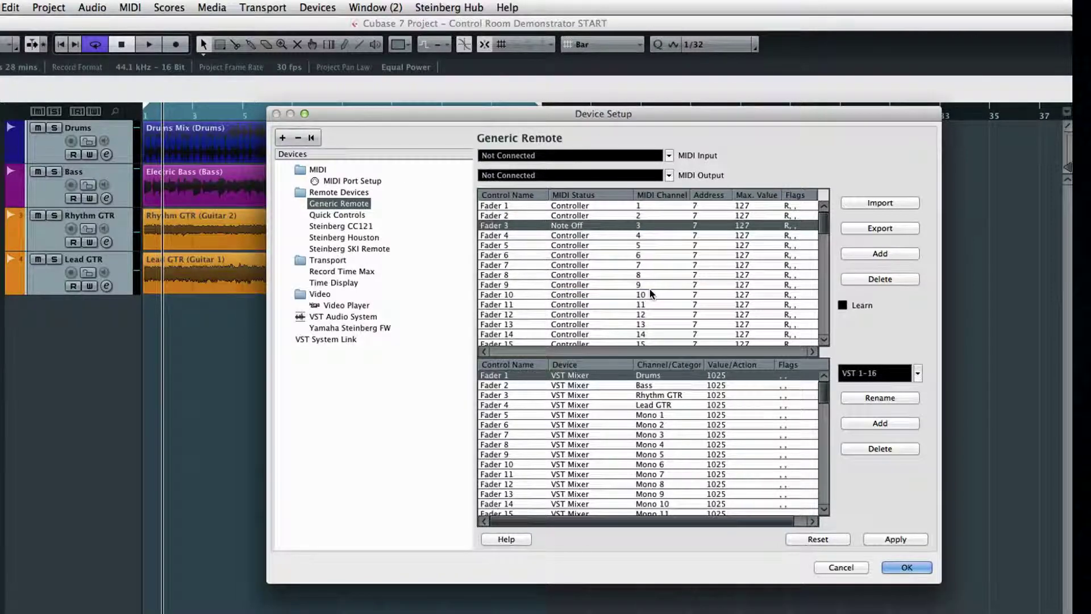
click(576, 415)
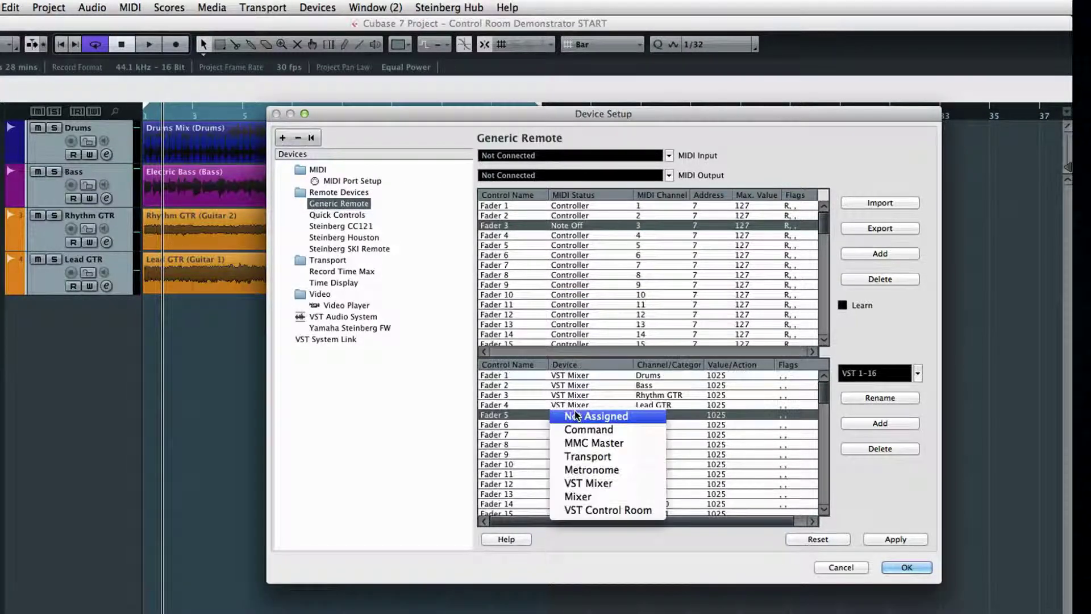
click(625, 469)
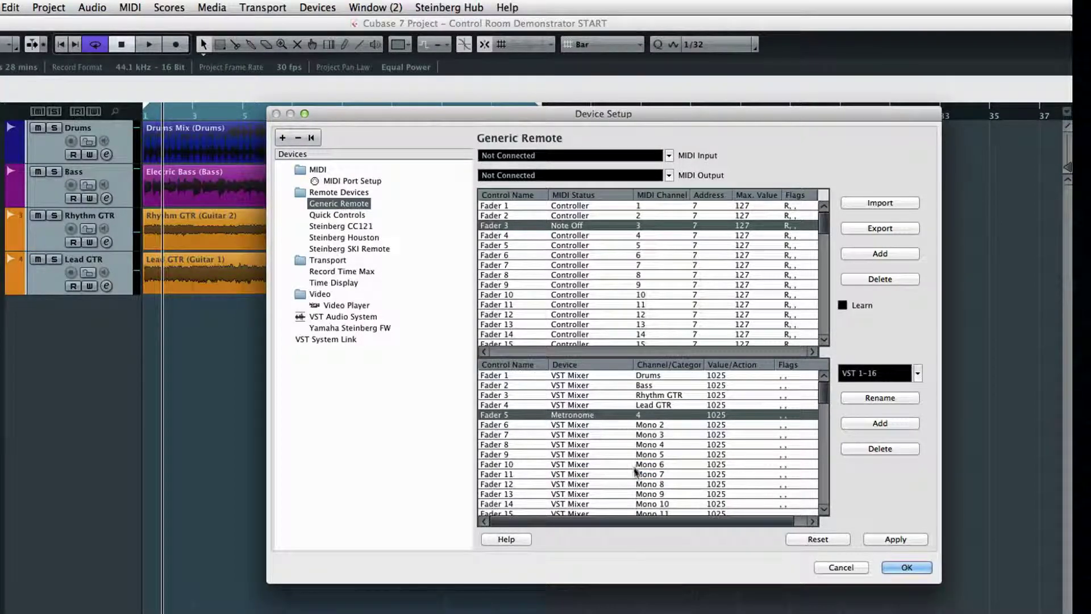
- Set Fader 1 of the Generic Remote to MIDI channel 2, enable Learn, and apply the change
click(842, 305)
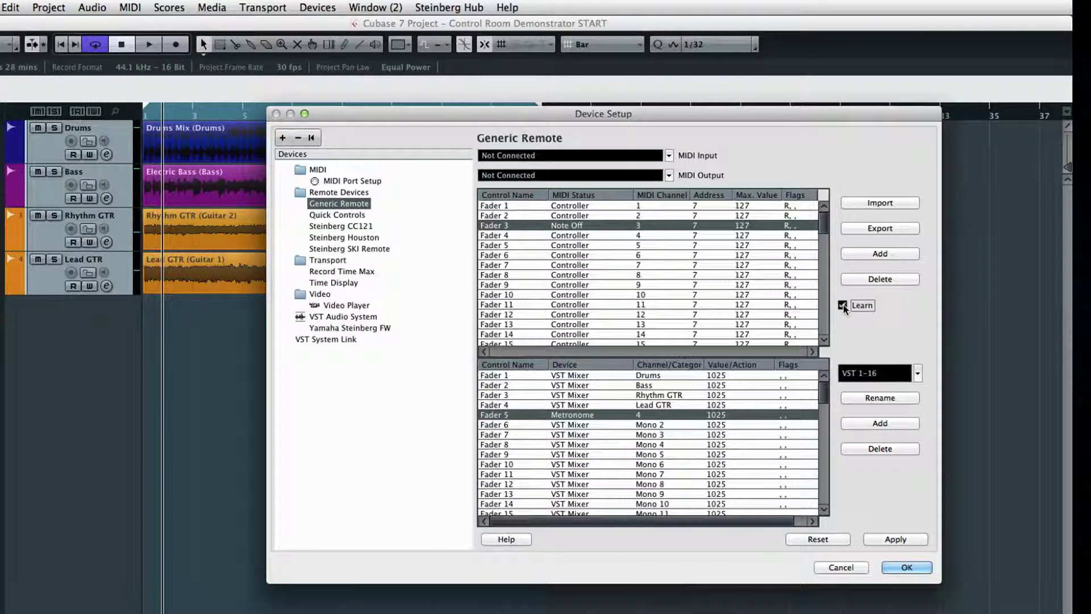
click(517, 207)
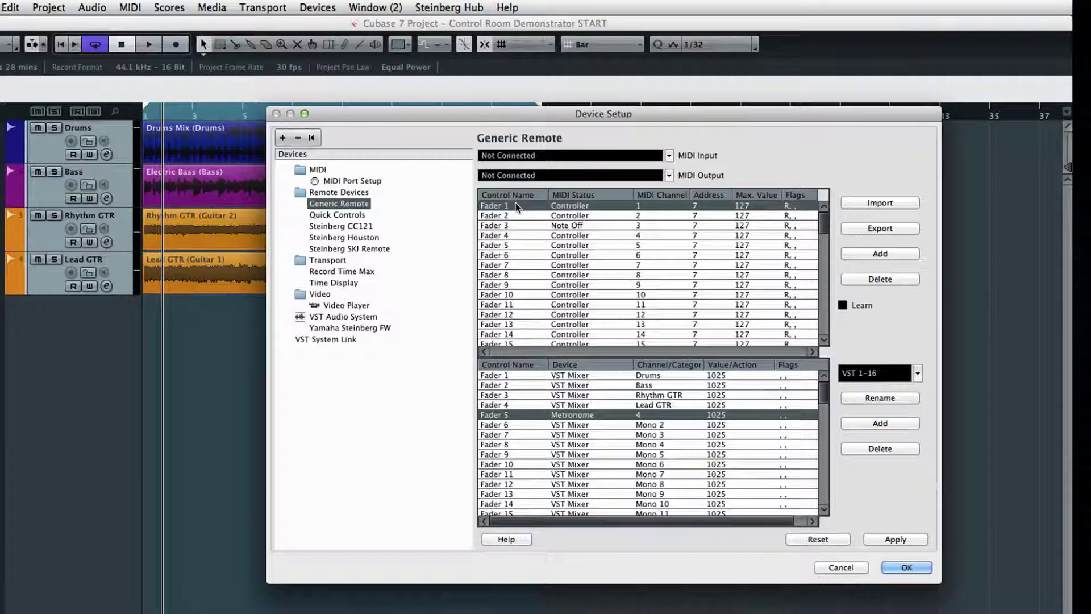
click(628, 206)
click(653, 216)
click(841, 306)
click(880, 540)
- Select Fader 2 with Learn enabled, keep its MIDI status as Controller, and apply the Generic Remote settings
click(579, 218)
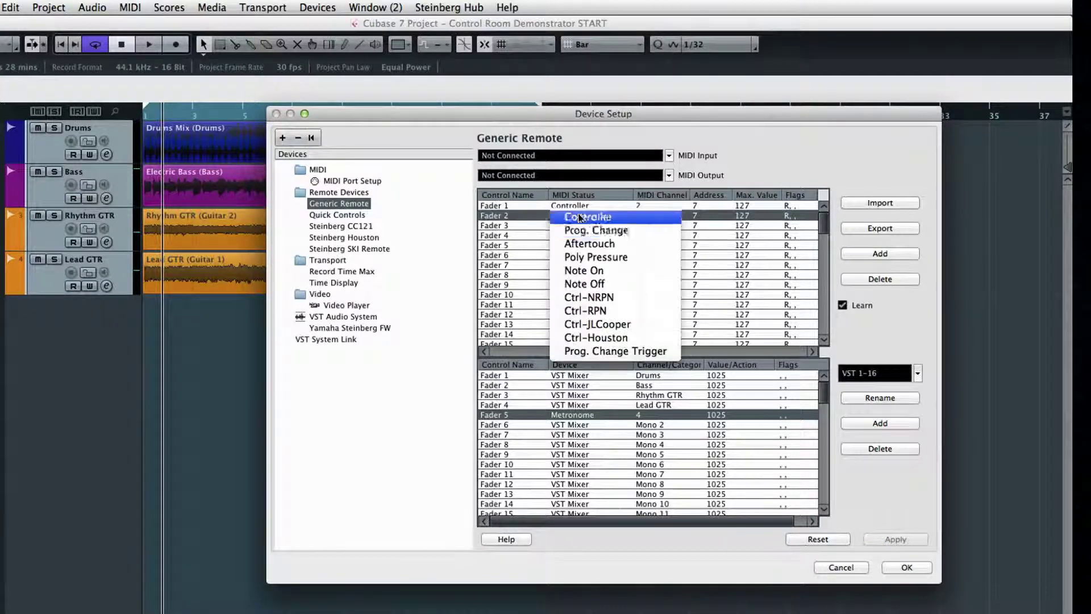
click(844, 306)
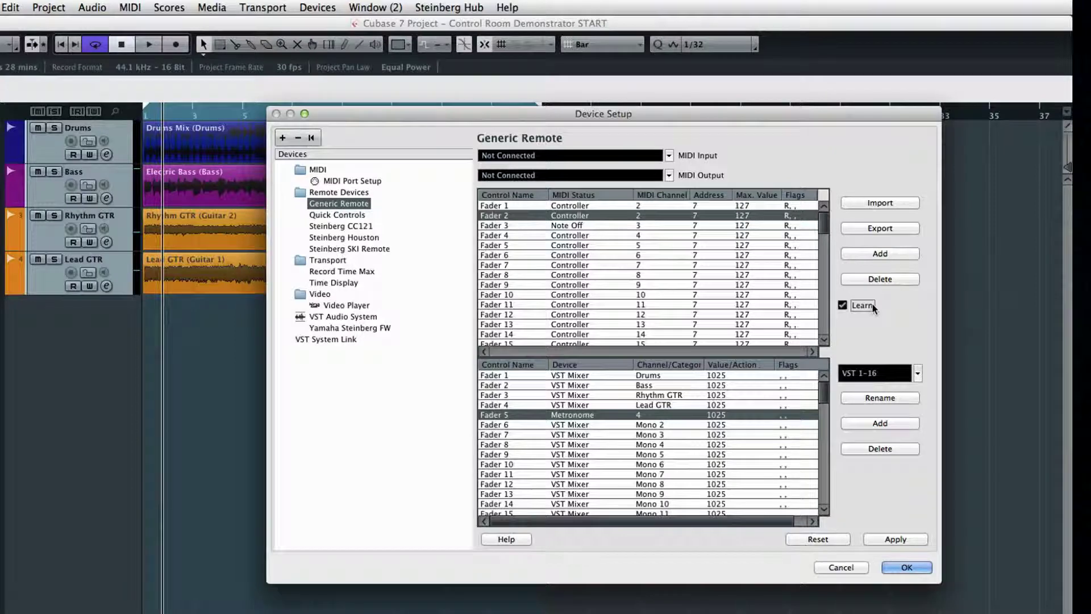
click(890, 540)
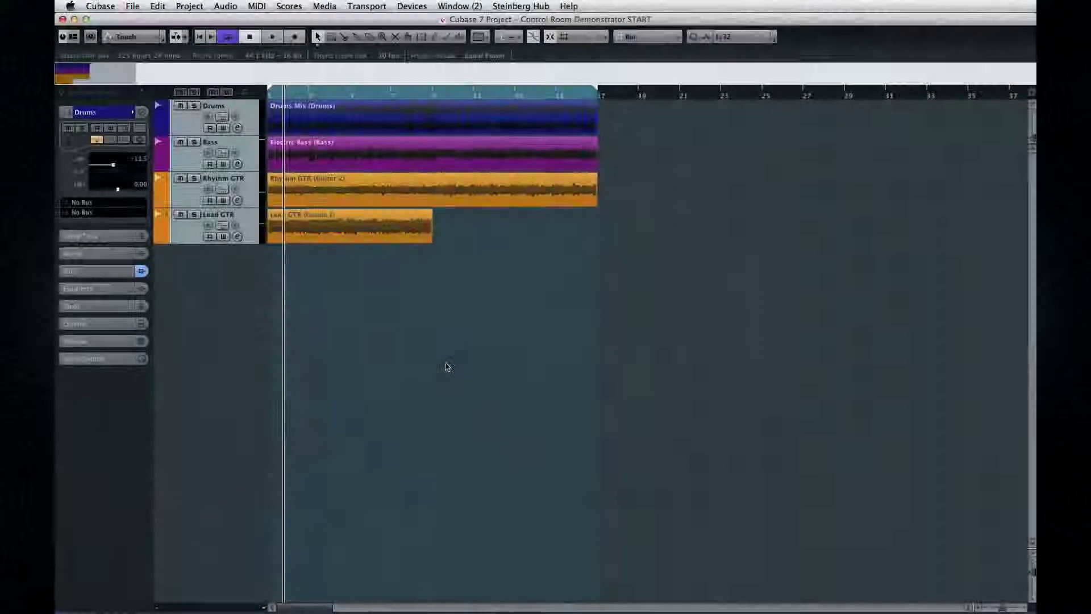
- Reopen Device Setup and add an Apple Remote Control device
click(417, 5)
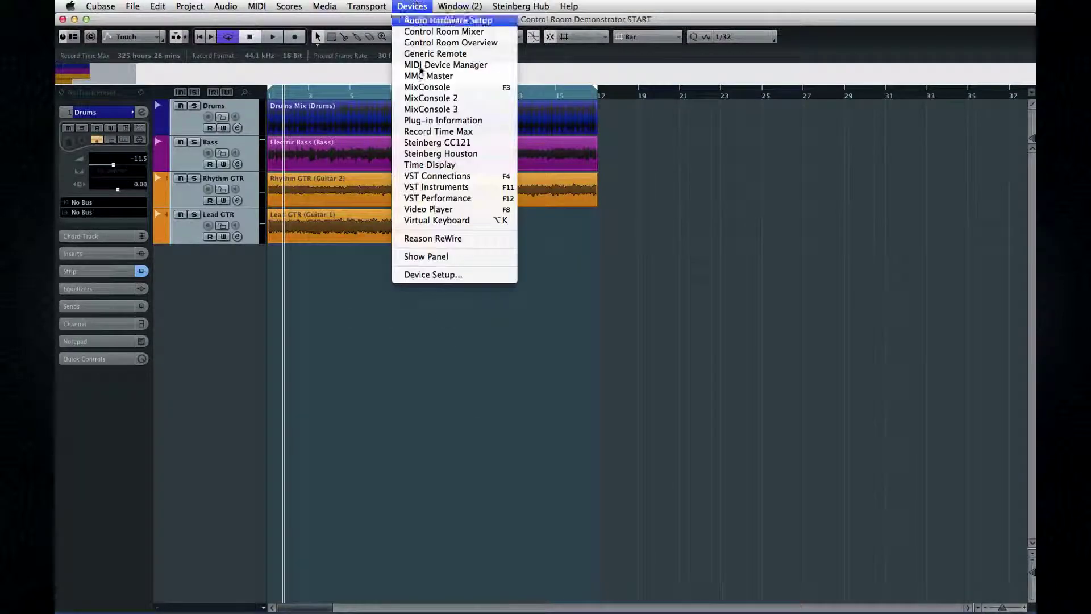
click(430, 275)
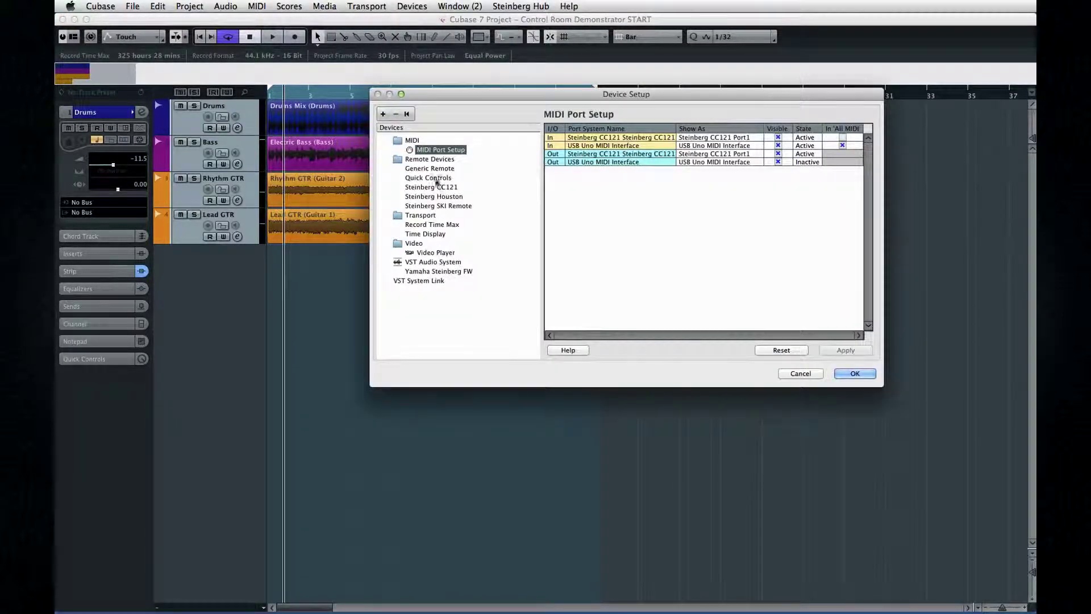
click(383, 114)
click(393, 125)
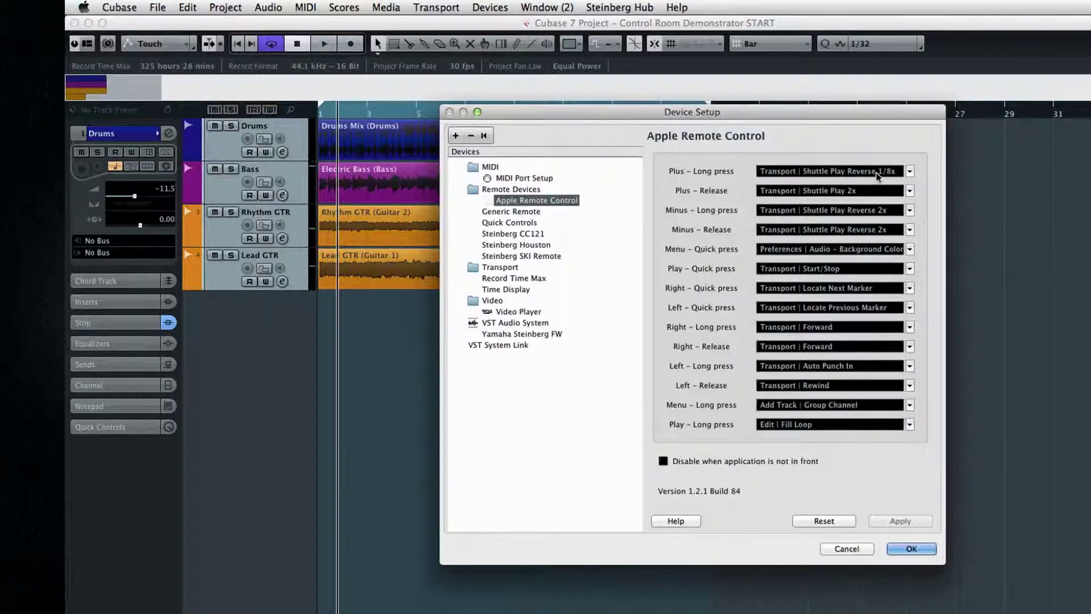
- Browse the commands assignable to the Apple Remote's Plus – Long press, leaving the list without choosing one
click(909, 171)
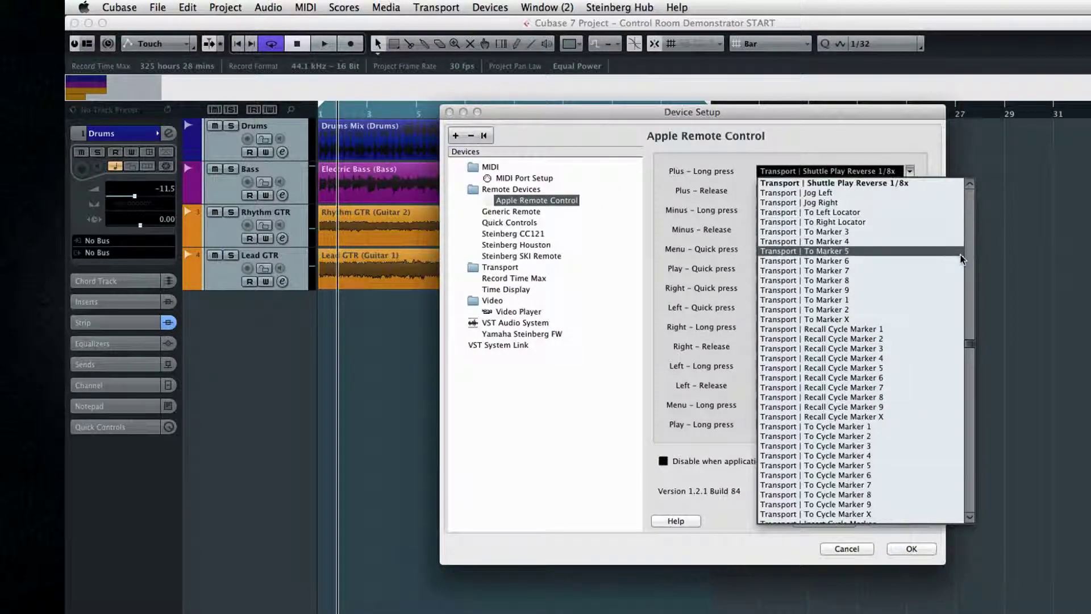
scroll(968, 349, up, 15)
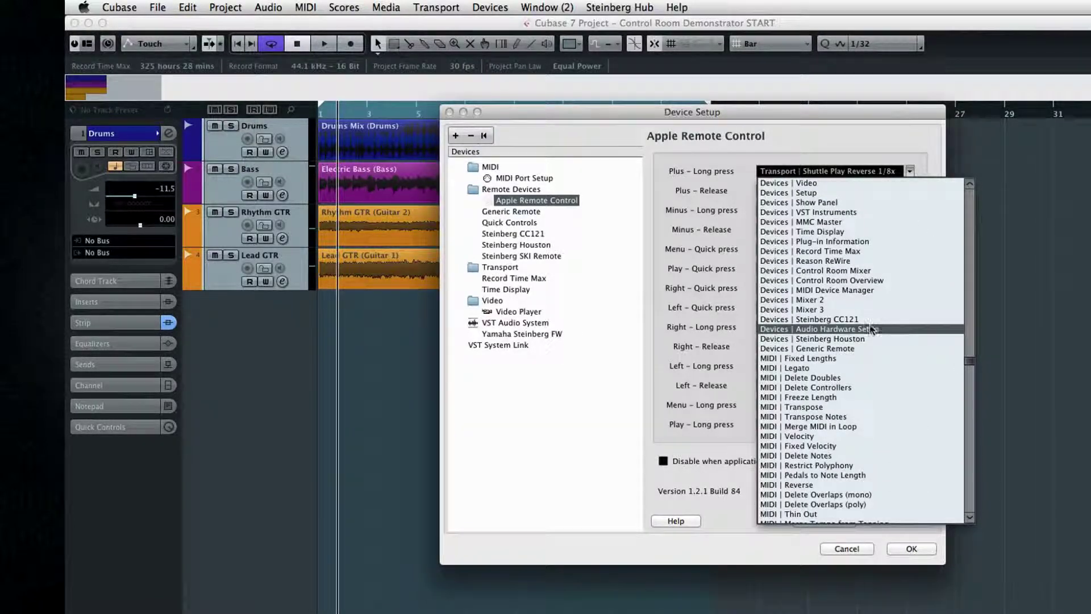
scroll(824, 370, down, 10)
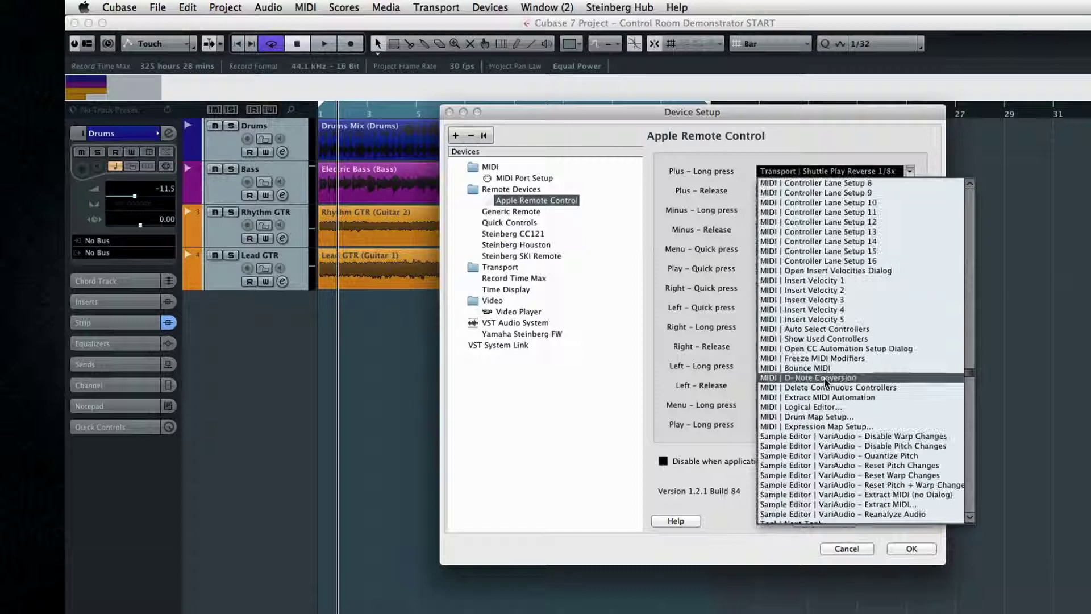
scroll(819, 437, down, 15)
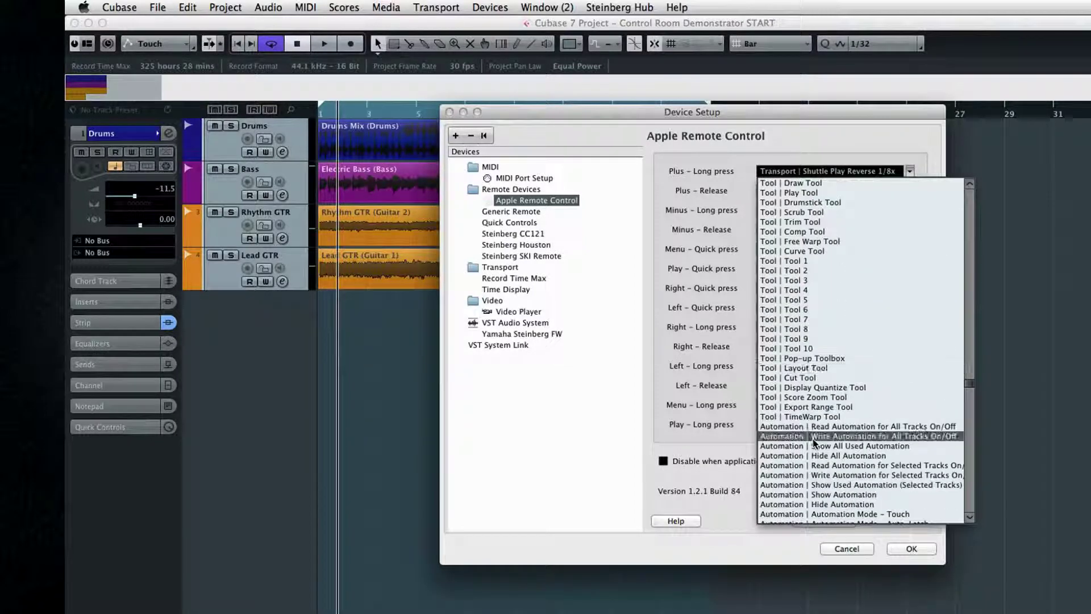
click(742, 404)
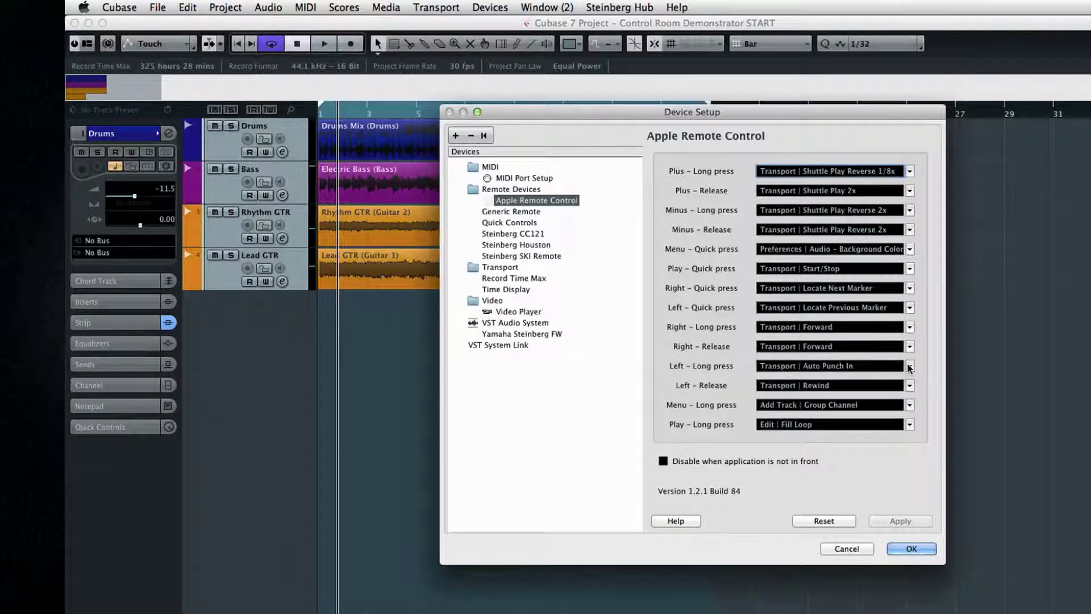
- Assign Editors | Show/Hide Inspector to the Apple Remote's Menu – Long press and toggle Disable when application is not in front
click(910, 405)
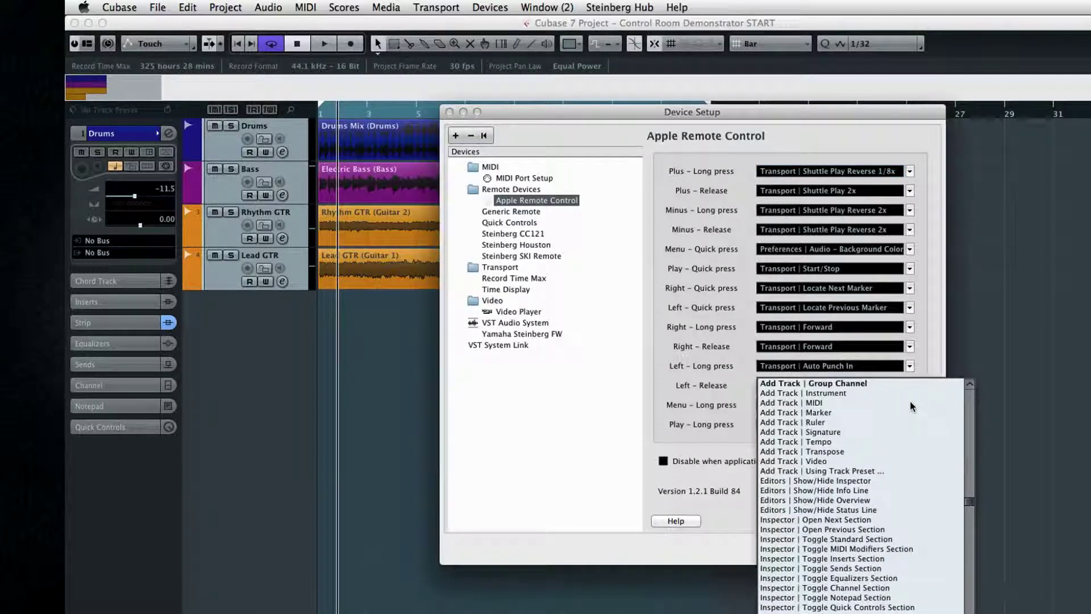
click(851, 482)
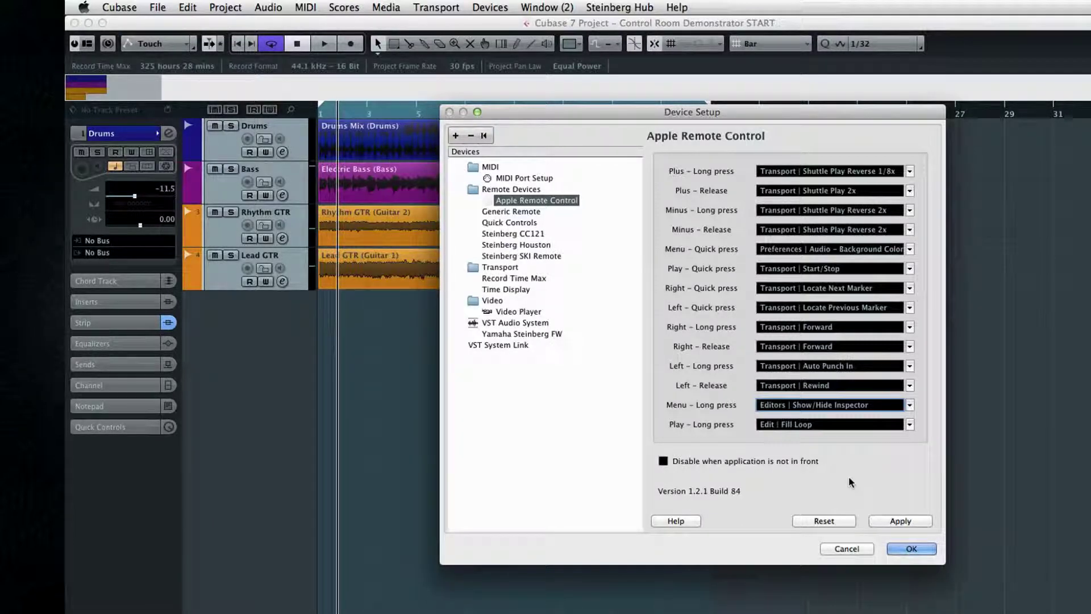
click(663, 461)
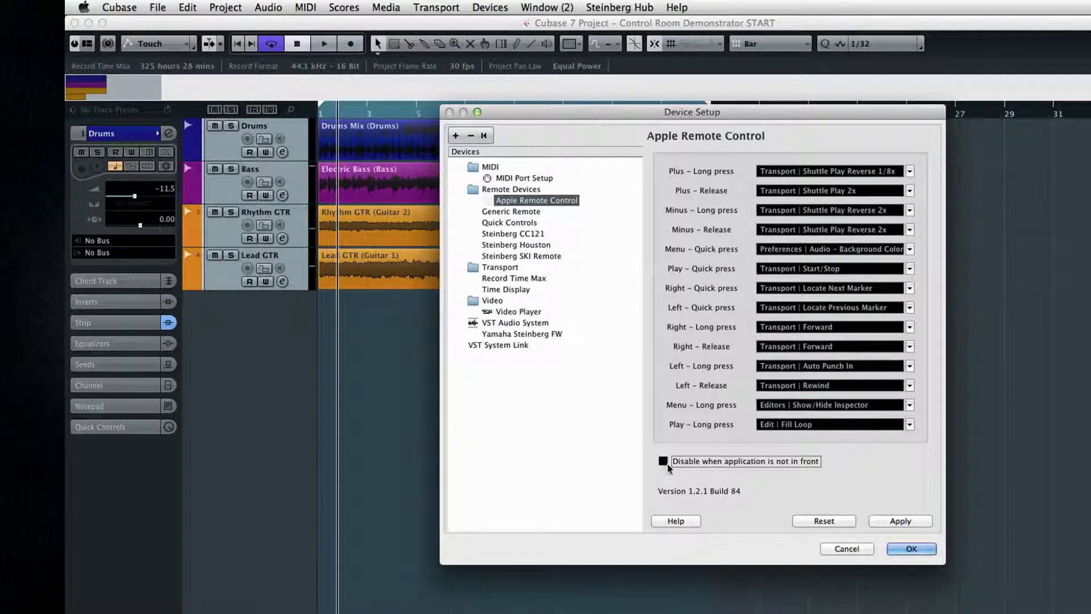